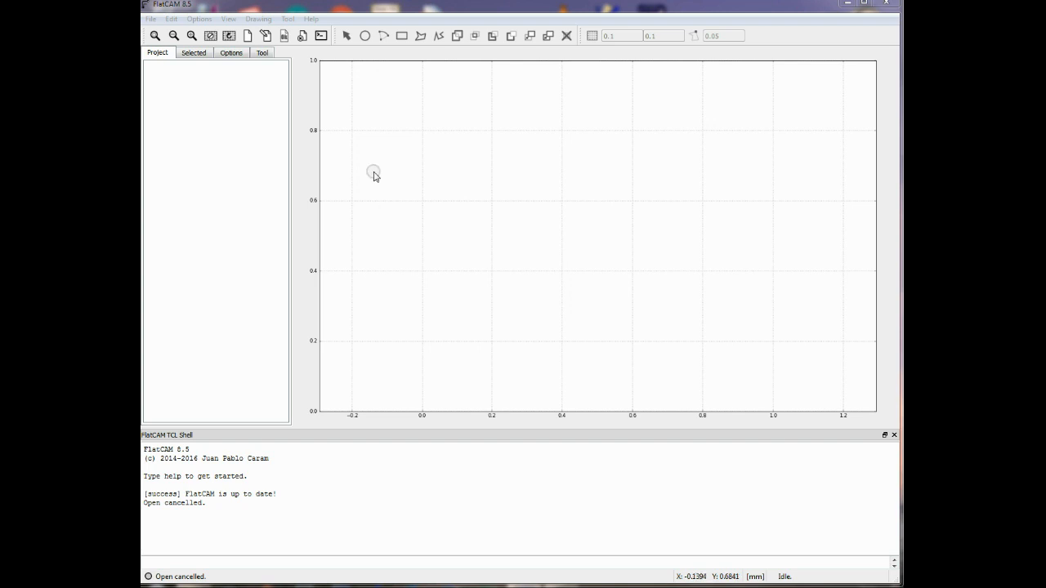
Step: Open the Gerber file Gerber_drill.GTL from the LNA PCB example folder
click(244, 7)
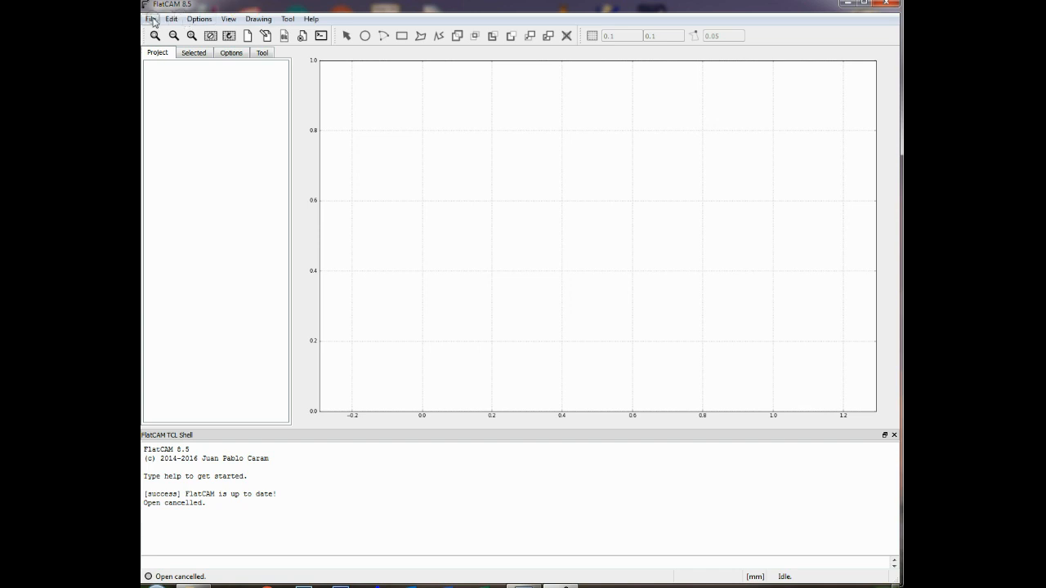
click(151, 19)
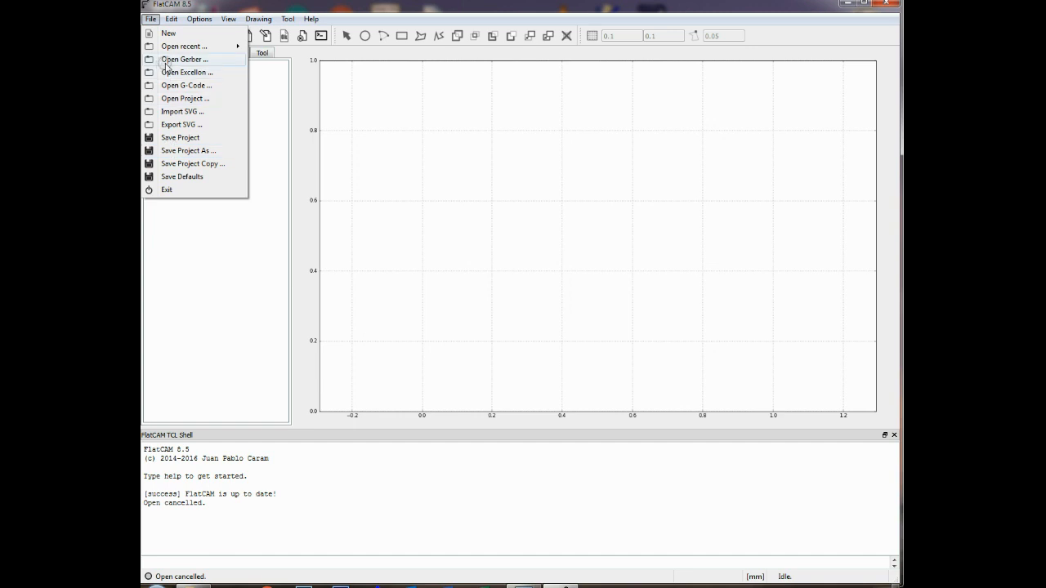
click(166, 59)
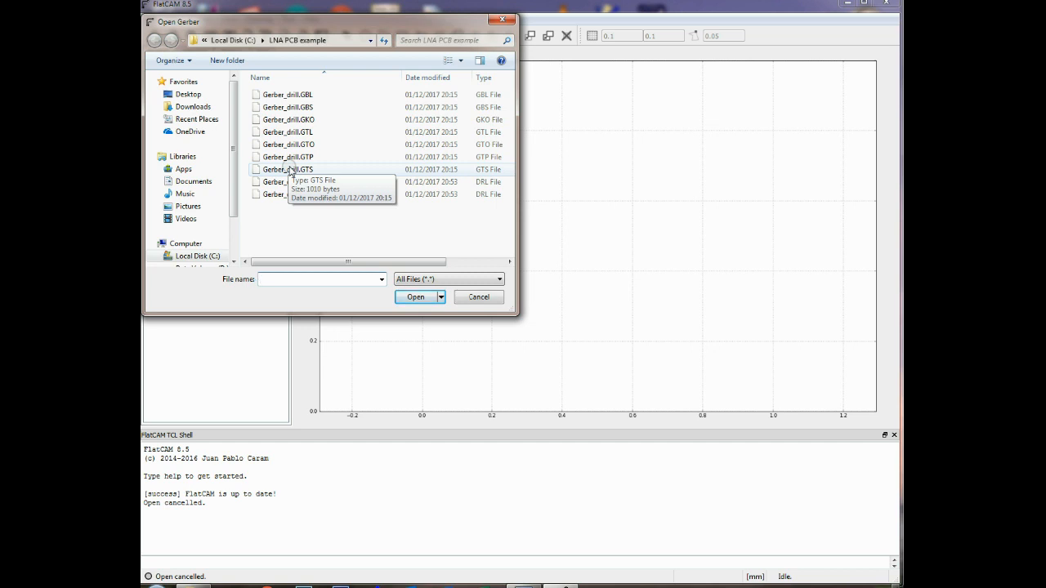
click(287, 132)
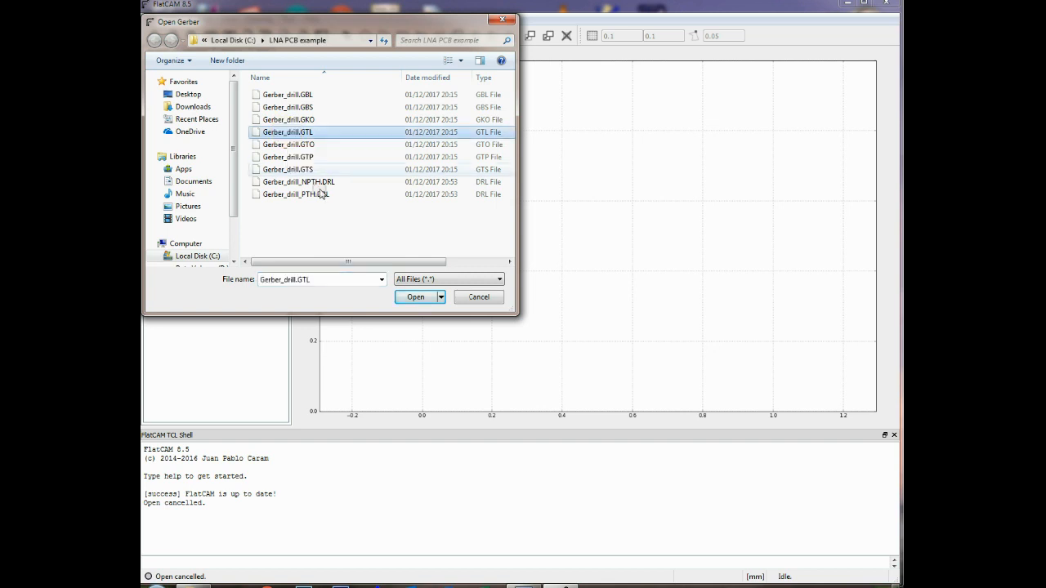
click(415, 297)
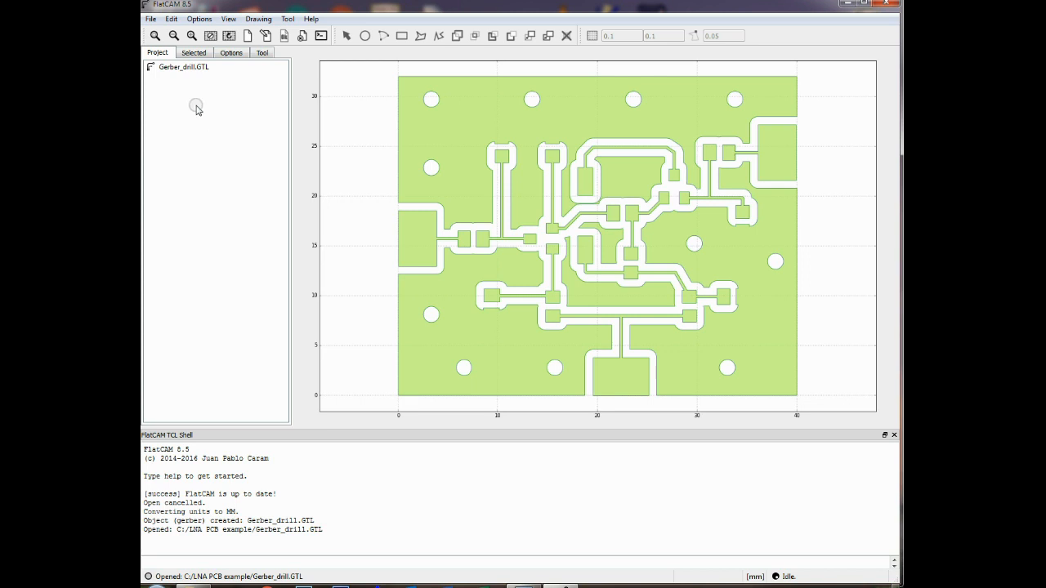
Step: Generate the isolation routing geometry for the Gerber_drill.GTL object
click(182, 69)
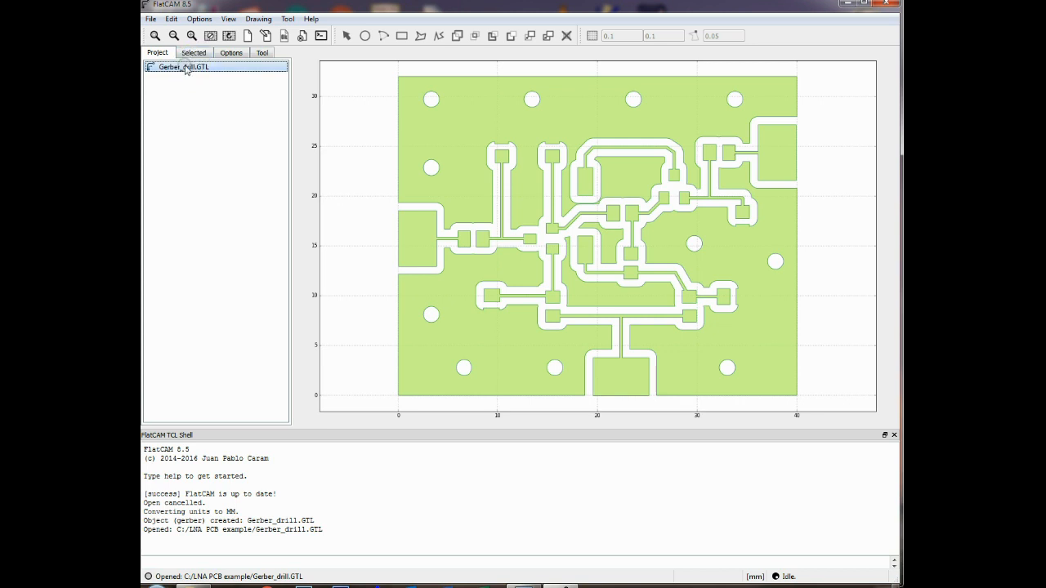
click(189, 53)
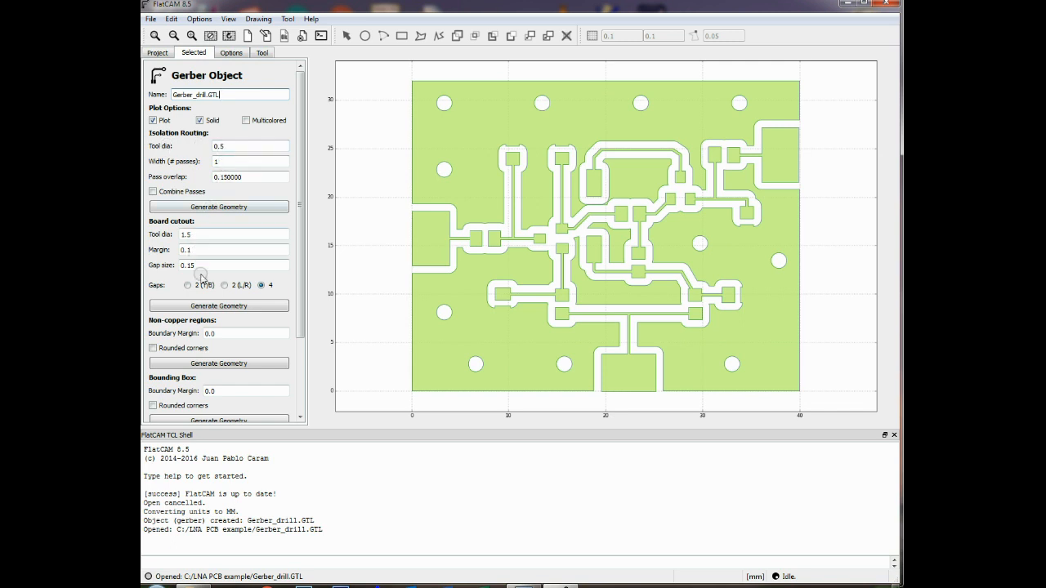
click(231, 54)
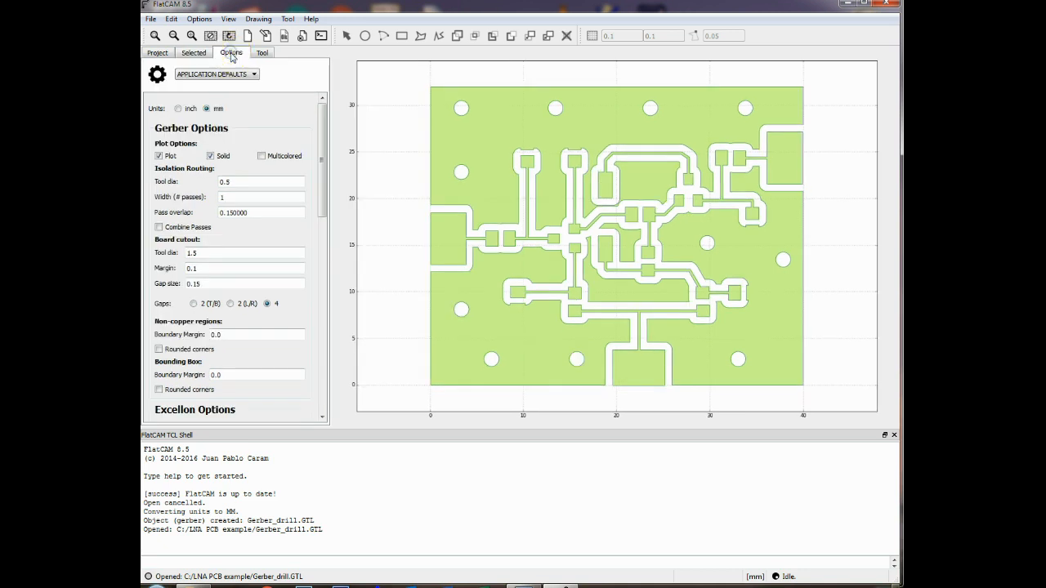
click(195, 54)
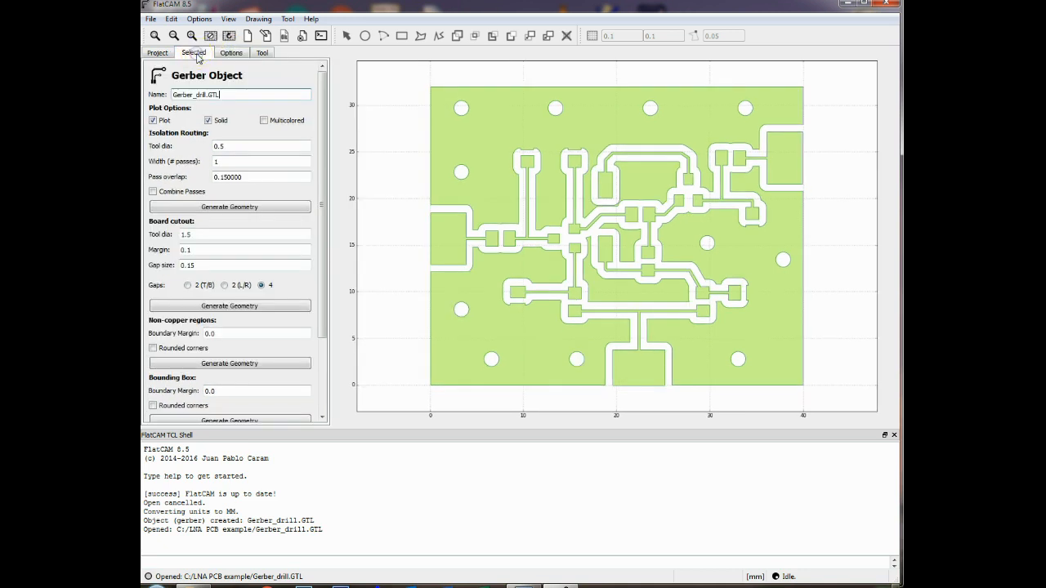
click(225, 208)
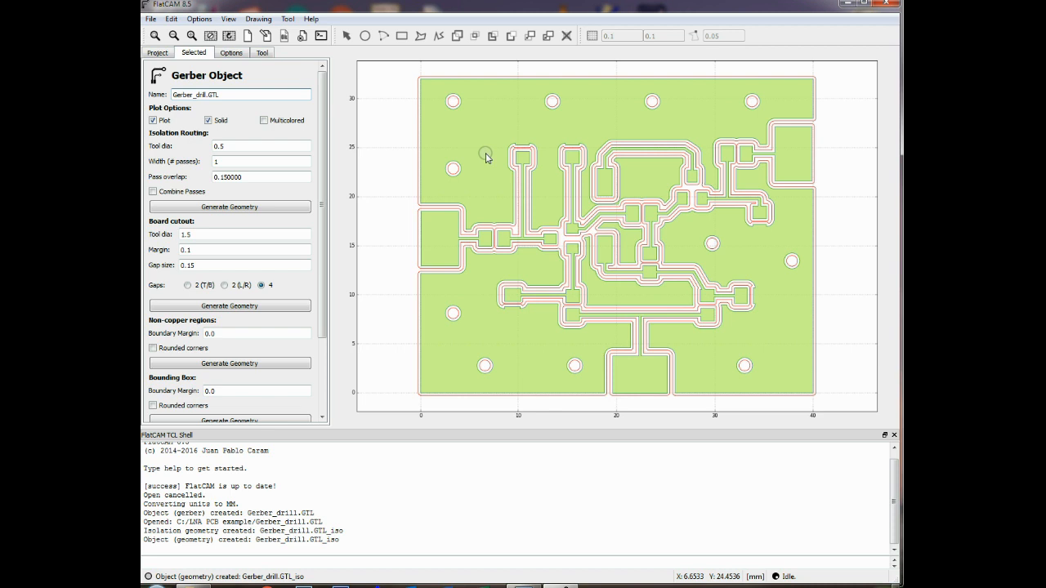
Step: Select the Gerber_drill.GTL_iso geometry object and start editing its geometry
click(158, 52)
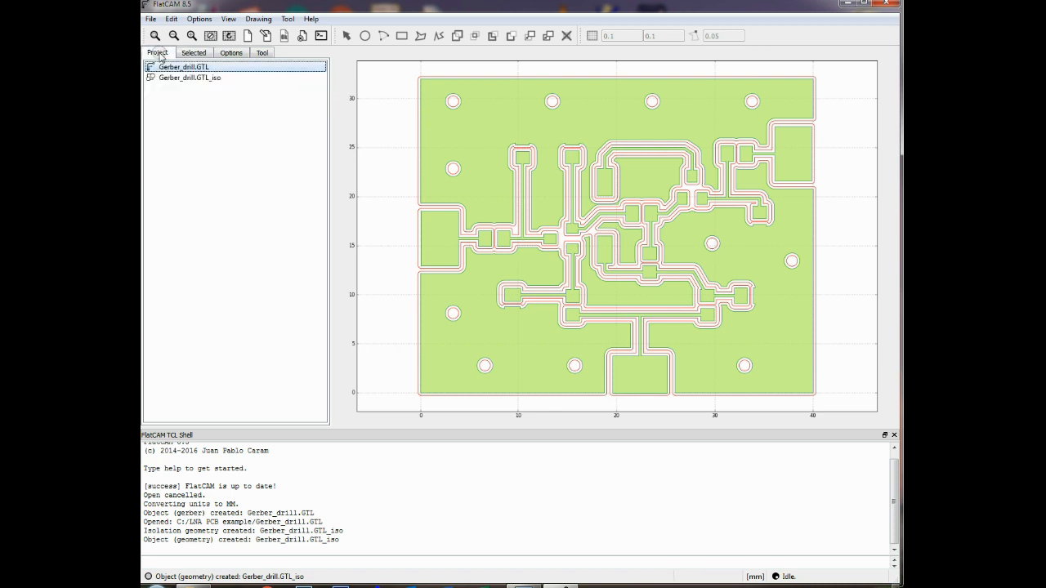
click(201, 79)
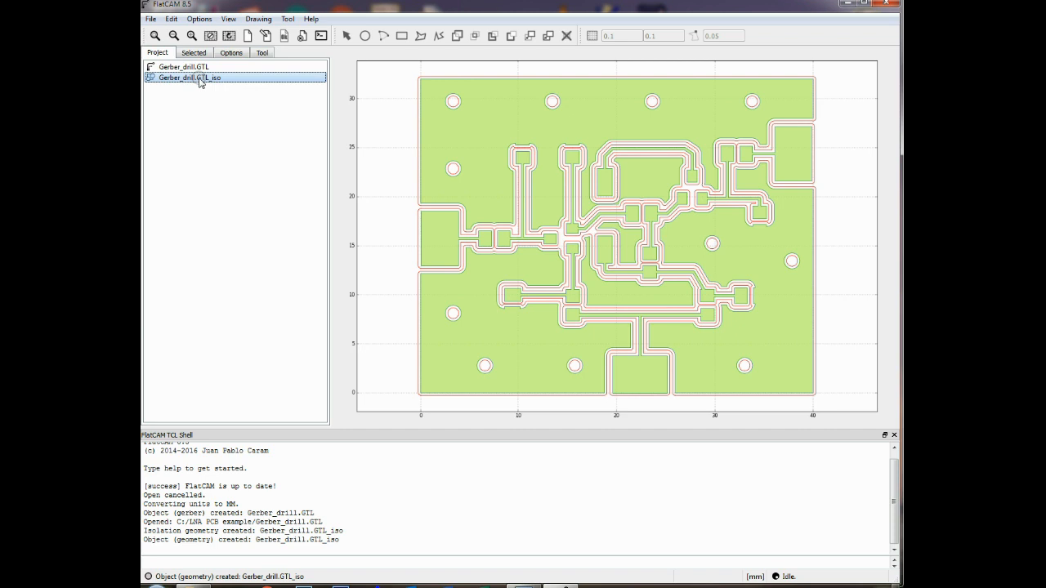
click(194, 53)
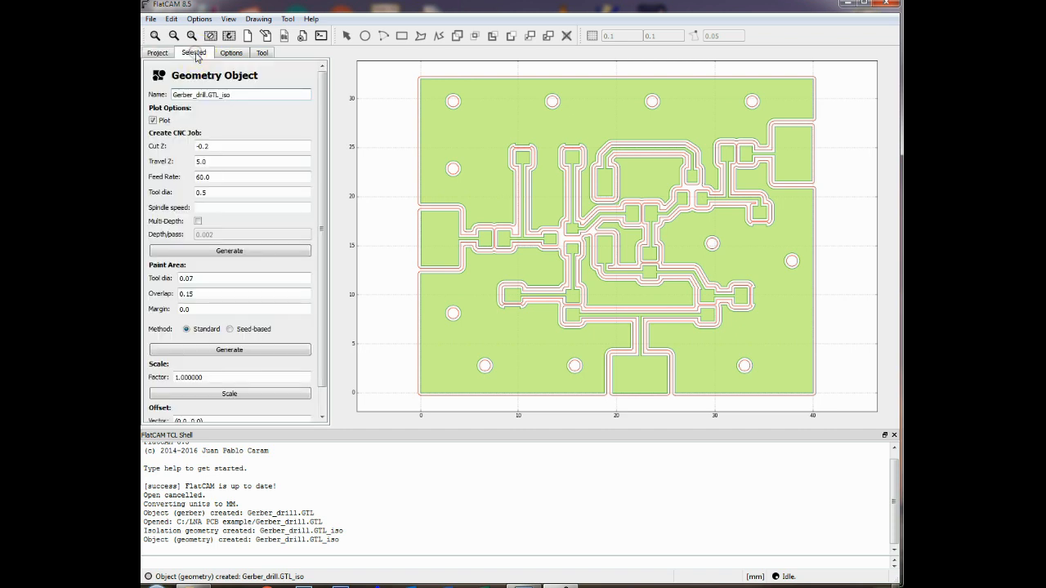
click(171, 18)
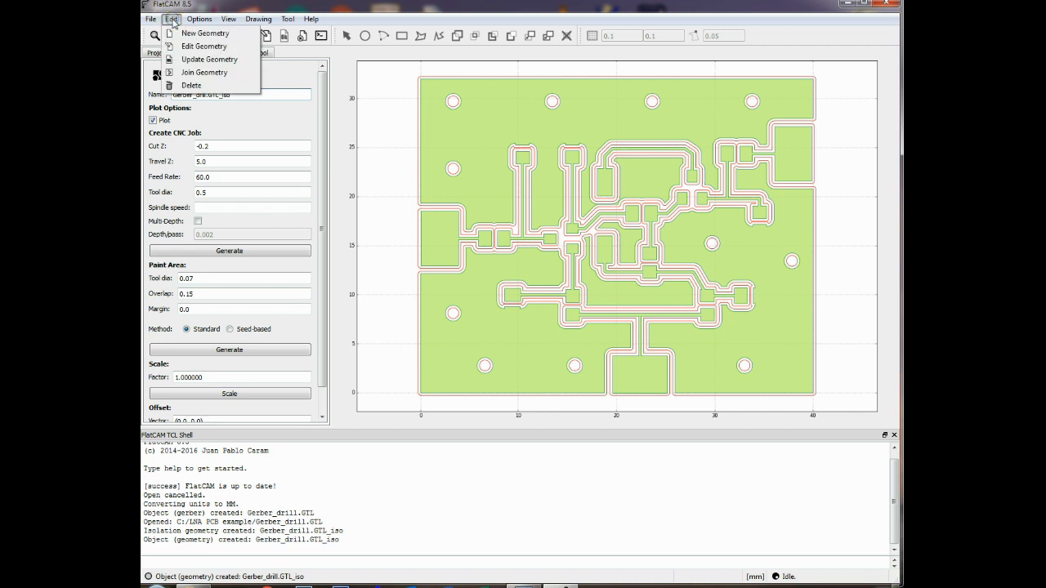
click(196, 46)
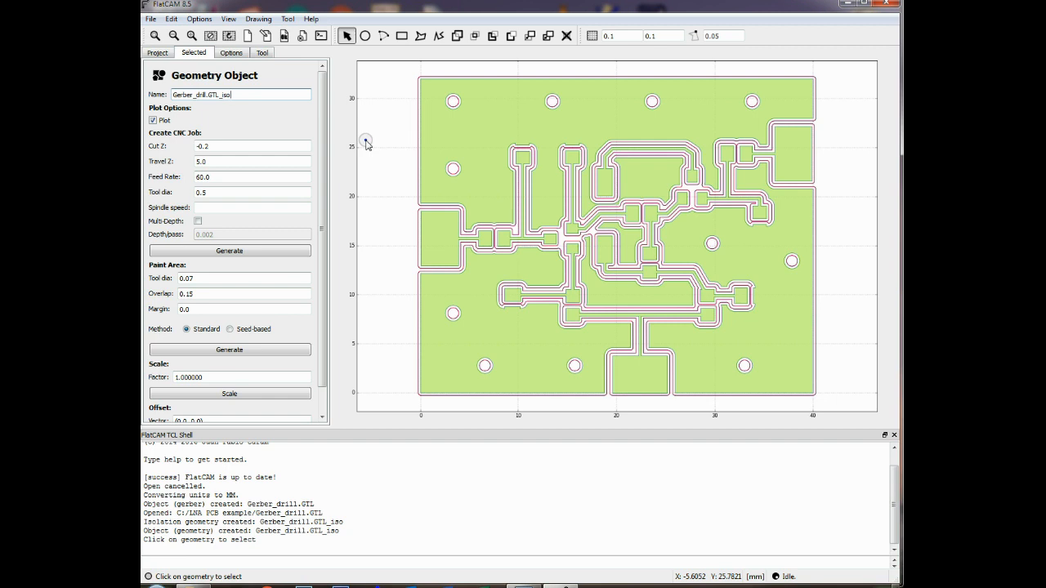
Step: Select the isolation outline of the board's upper copper area and split it into separate paths with Cut Path
click(453, 103)
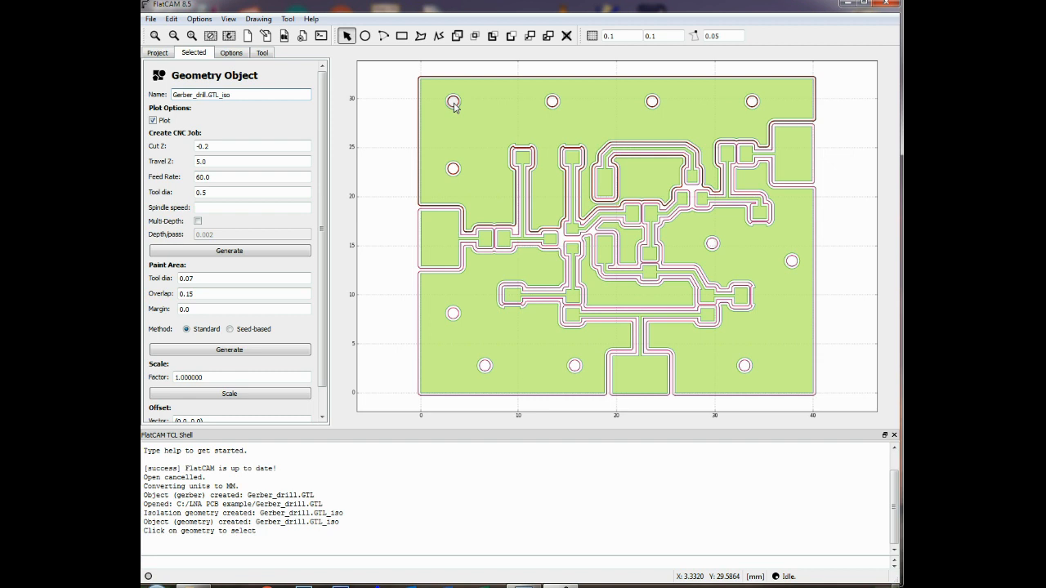
click(478, 333)
click(454, 315)
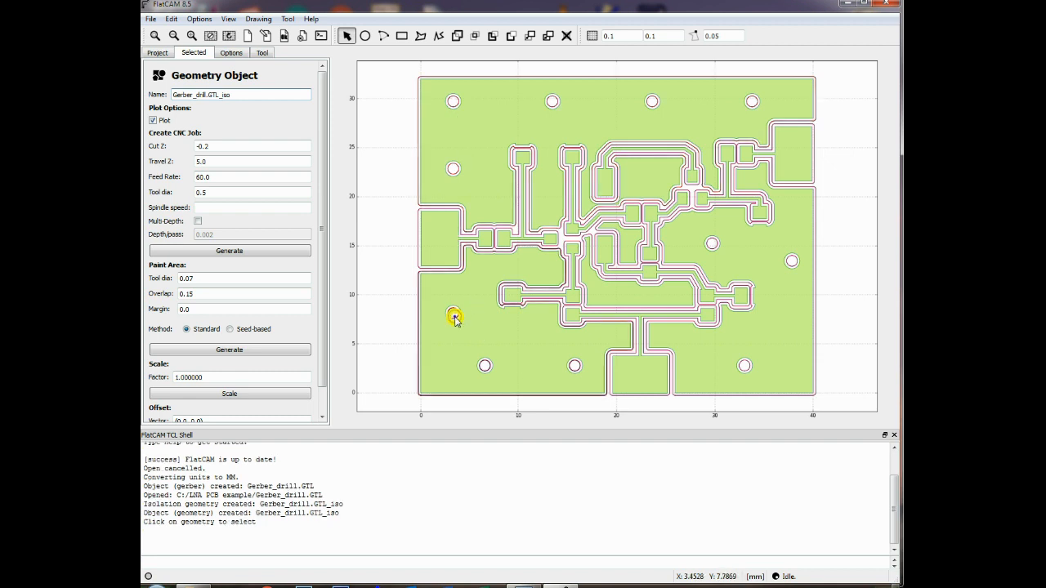
click(454, 314)
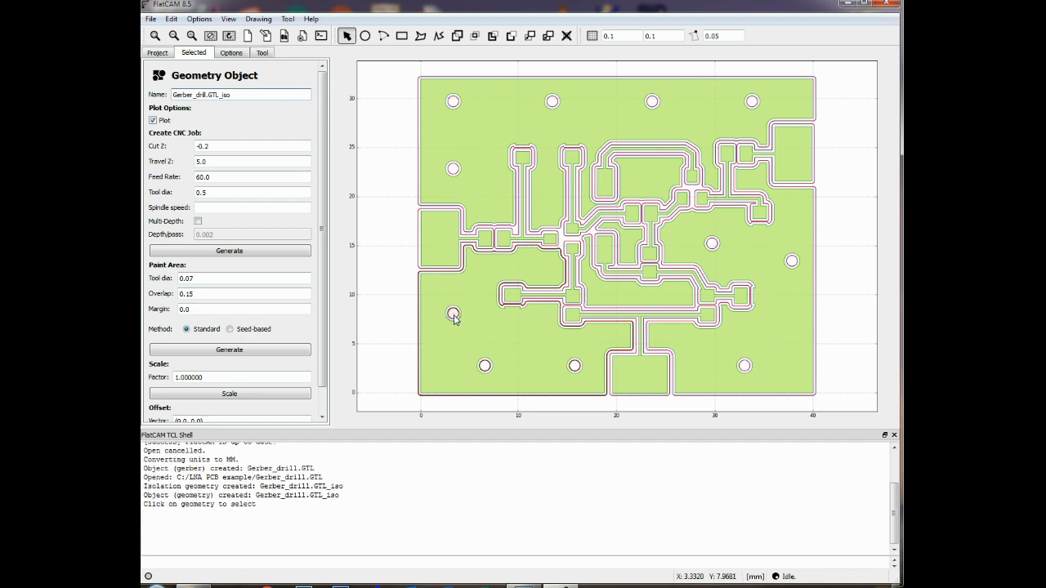
click(453, 105)
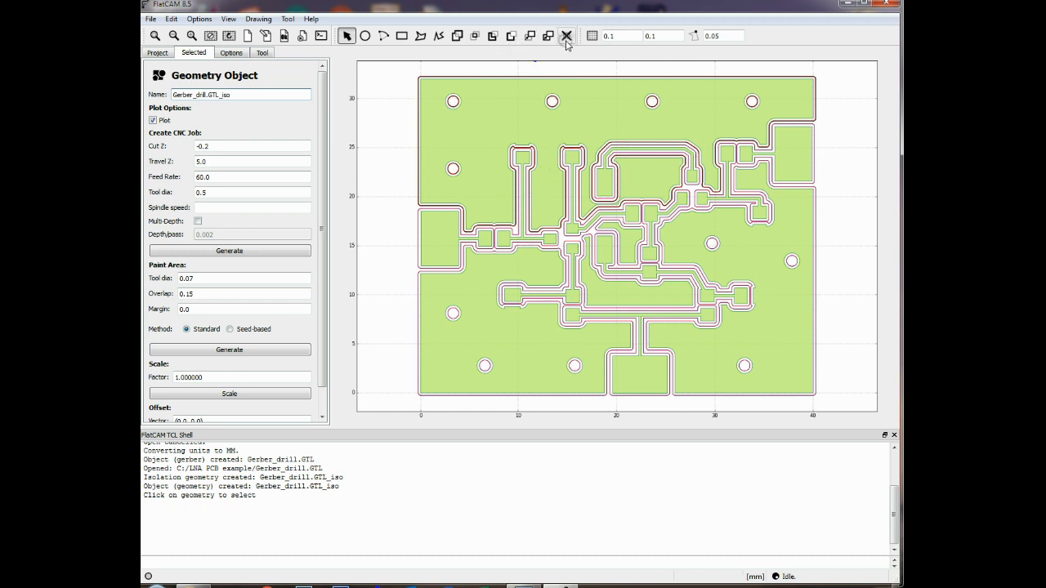
click(507, 40)
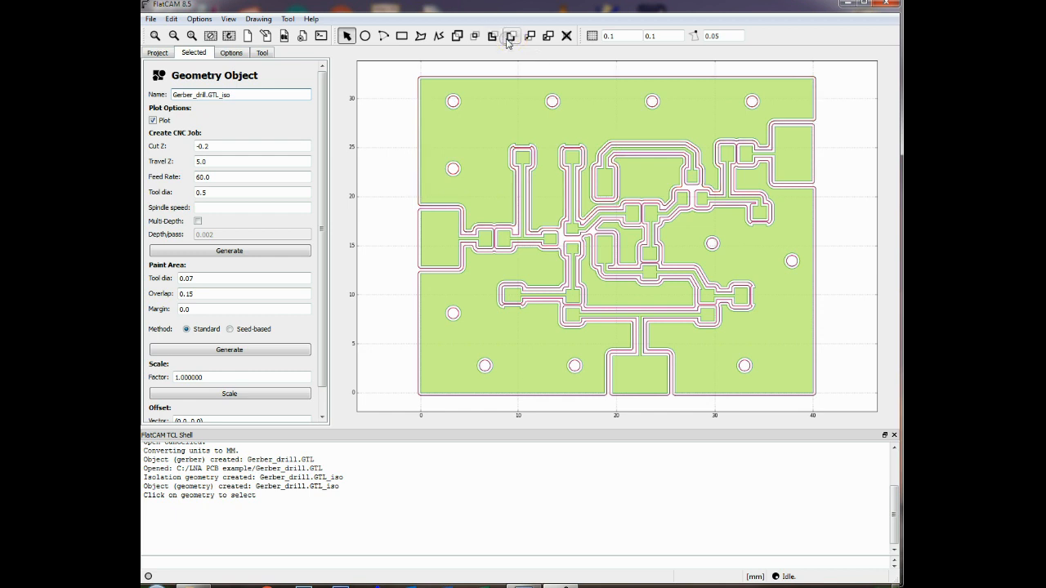
Step: Check that the four hole circles along the board's upper edge can be selected individually
click(453, 104)
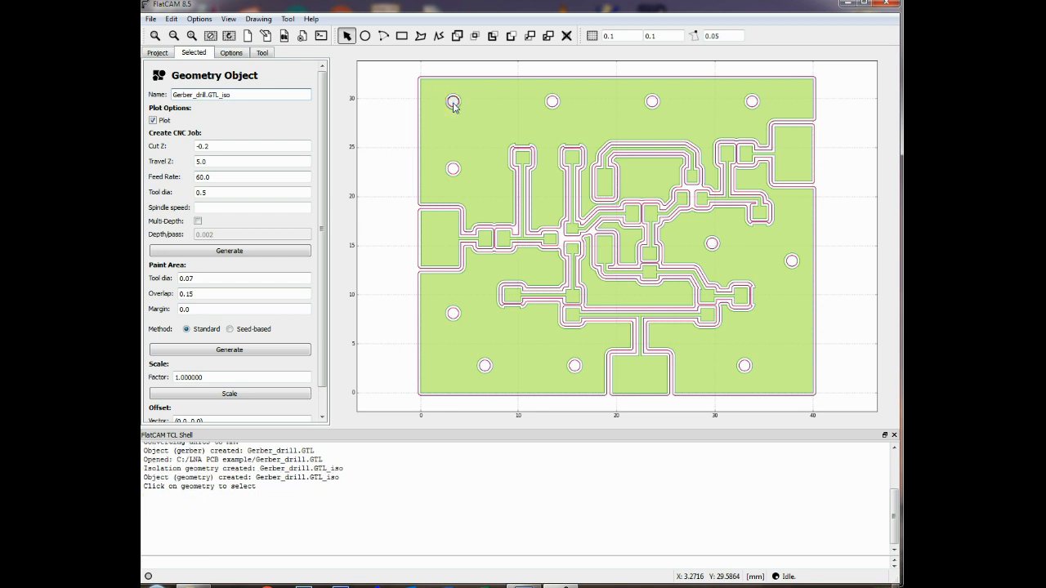
click(554, 104)
click(653, 103)
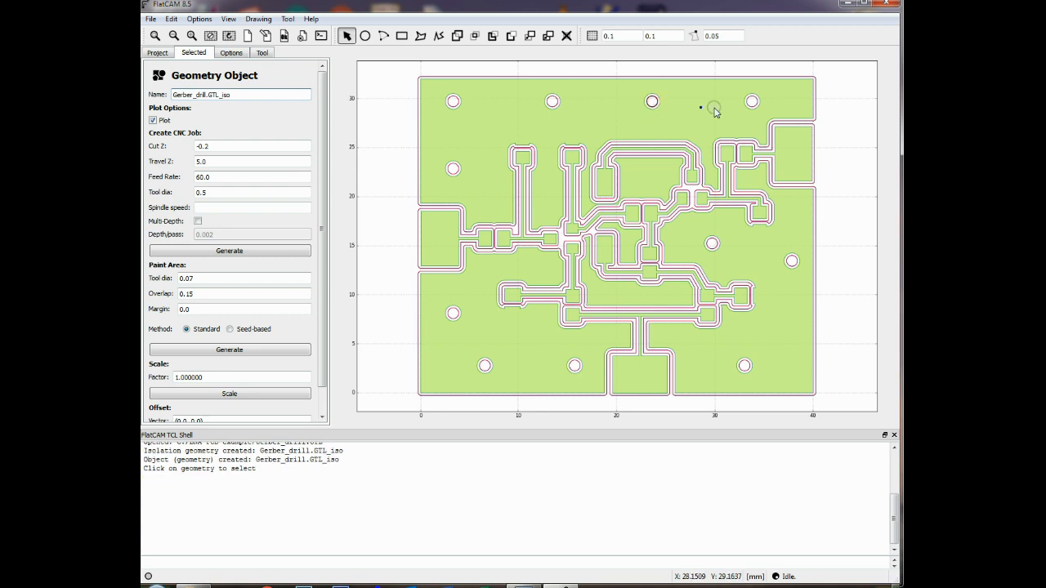
click(753, 103)
Step: Split the lower-right copper area's outline with Cut Path and check that its hole circles can be selected separately
click(791, 263)
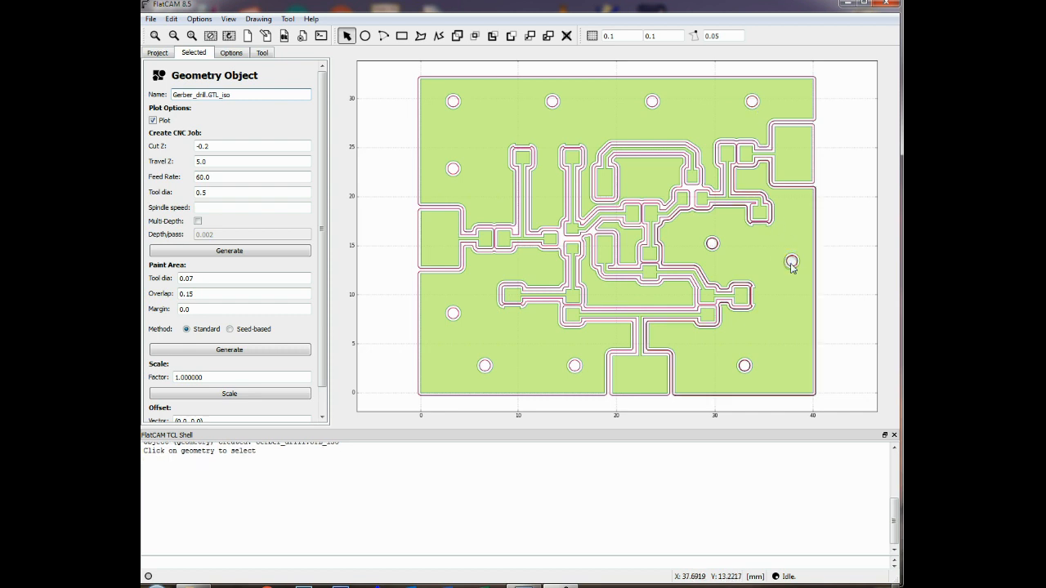
click(511, 36)
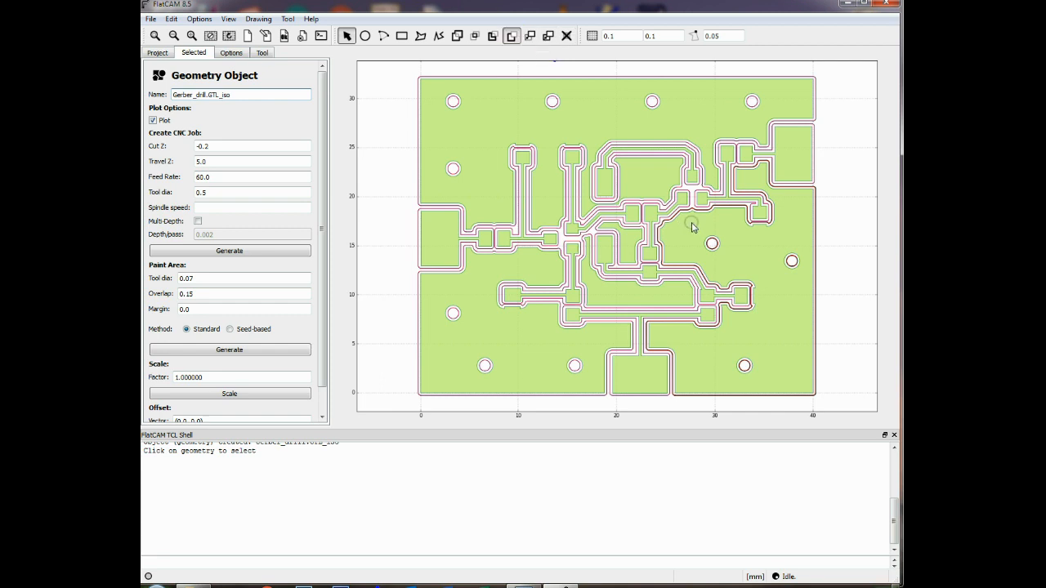
click(712, 244)
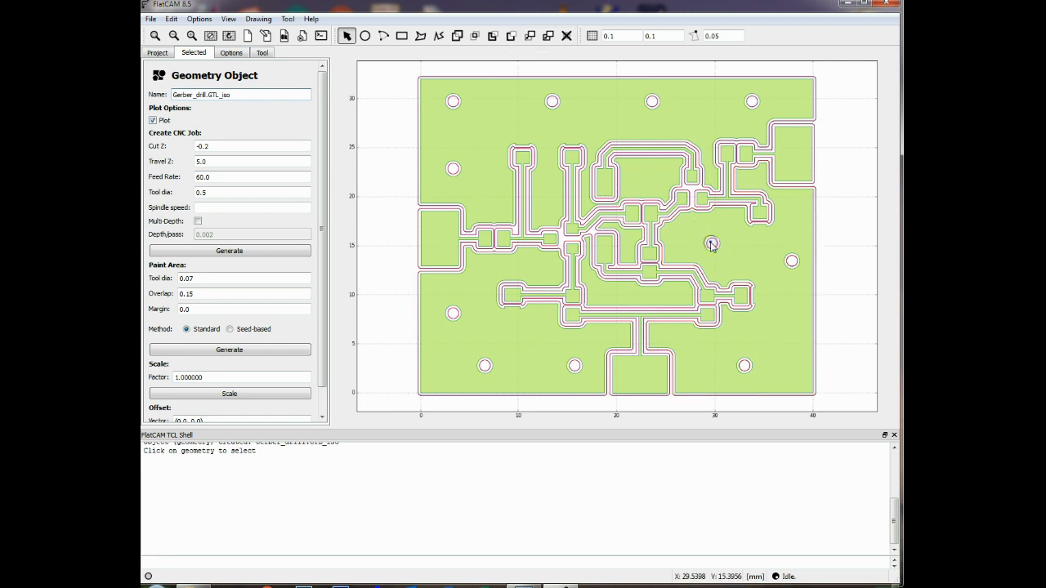
click(745, 366)
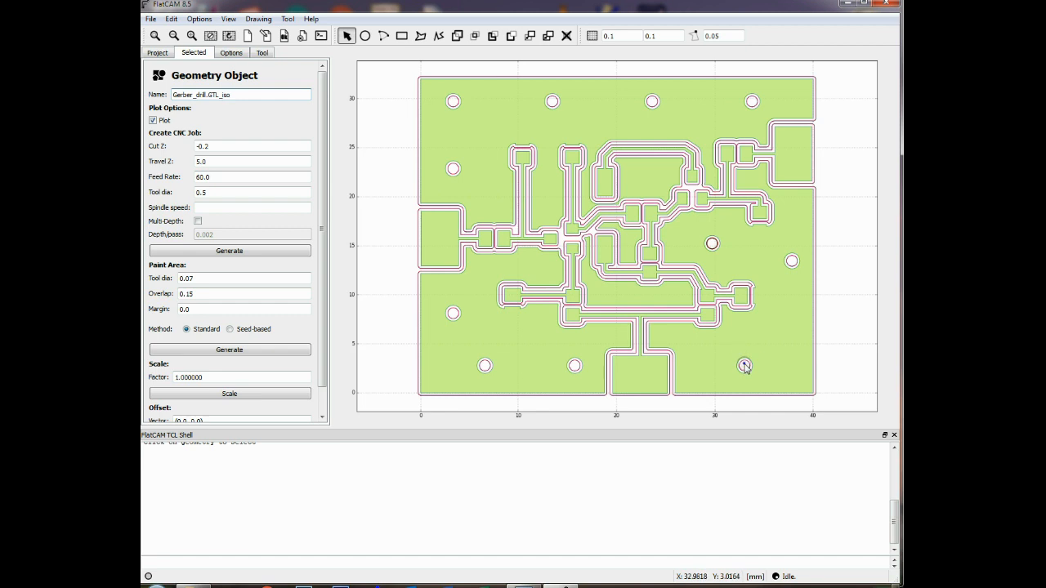
Step: Split the lower-left copper area's outline with Cut Path and check that its hole circles can be selected separately
click(574, 366)
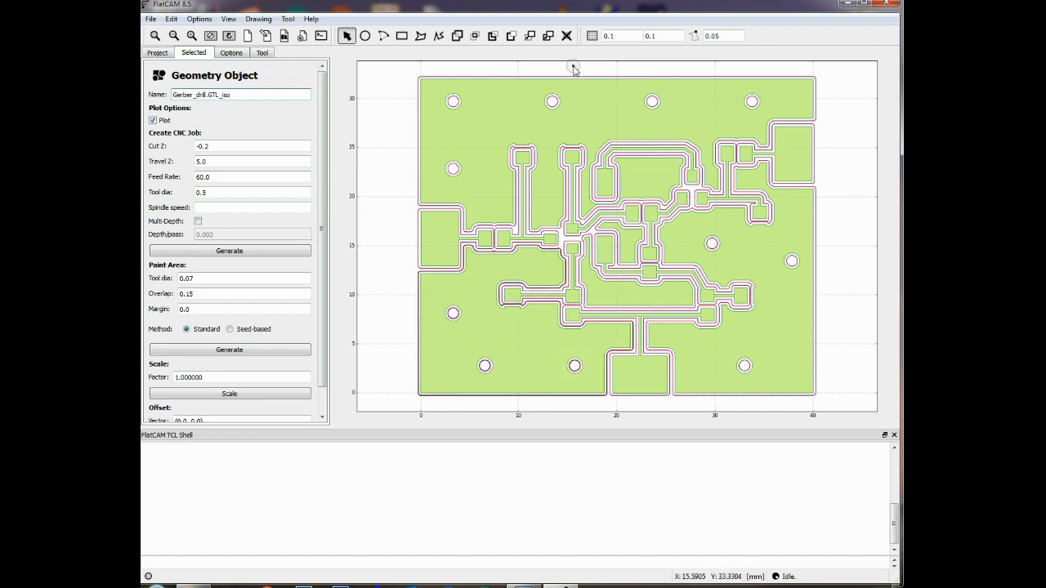
click(510, 36)
click(486, 368)
click(452, 317)
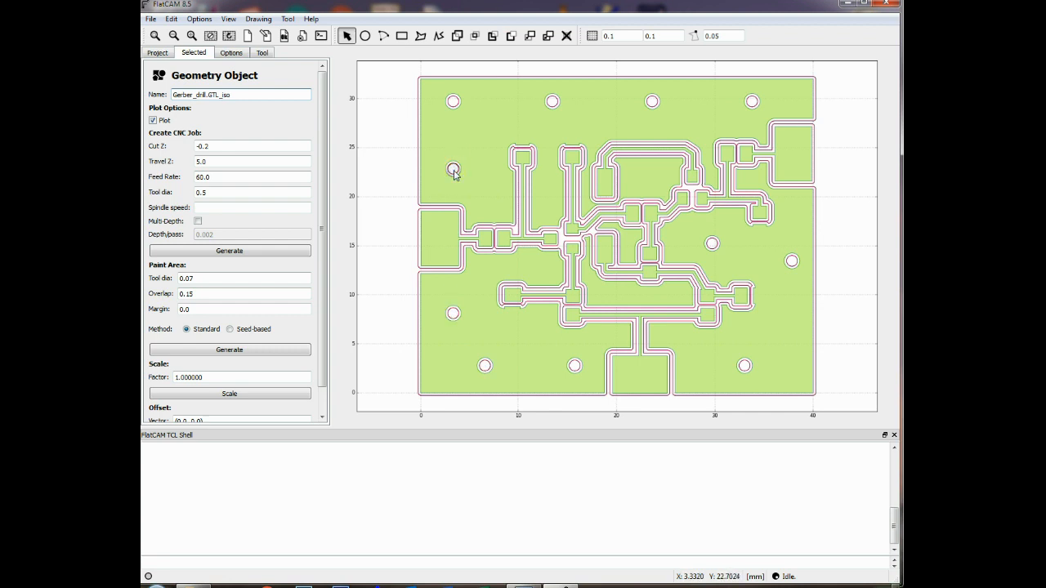
Step: Delete the isolation circles around the four holes along the board's upper edge
click(454, 103)
click(567, 36)
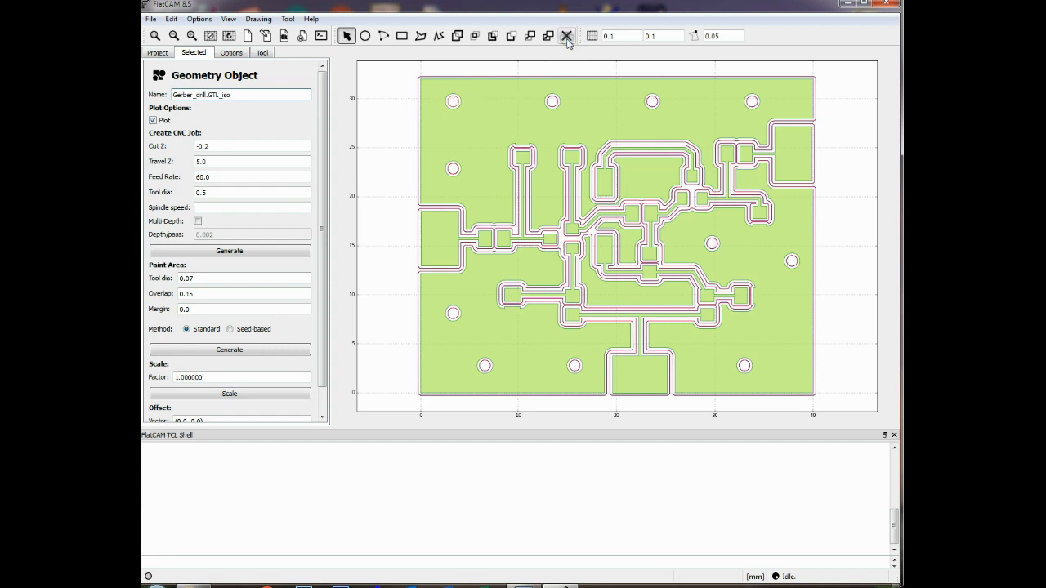
click(552, 103)
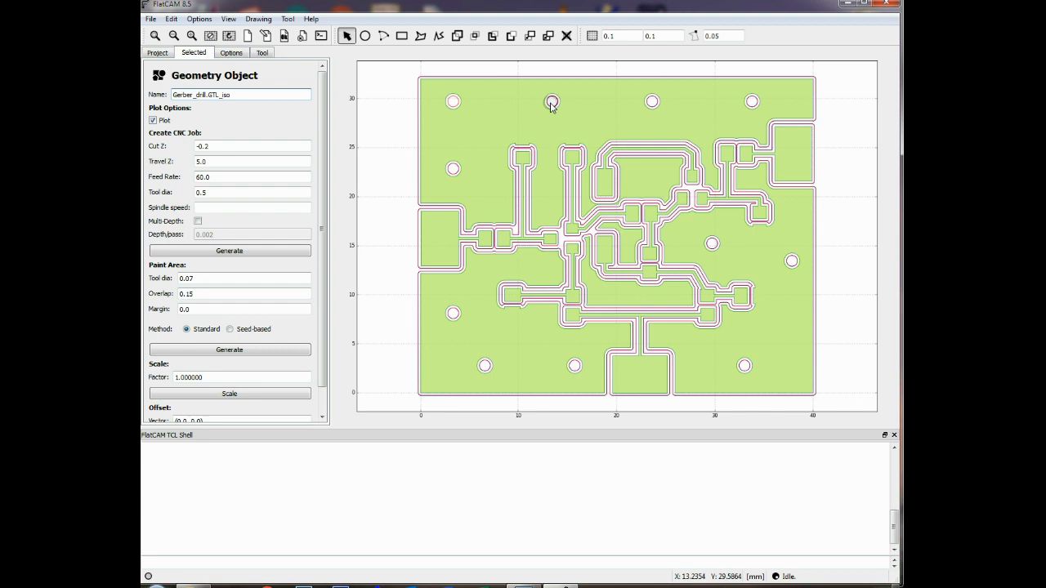
click(567, 36)
click(635, 91)
click(651, 103)
click(567, 36)
click(696, 77)
click(752, 101)
click(630, 73)
click(566, 36)
Step: Delete the isolation circles around the three holes in the board's lower-right copper area
click(784, 266)
click(566, 45)
click(712, 244)
click(566, 38)
click(744, 366)
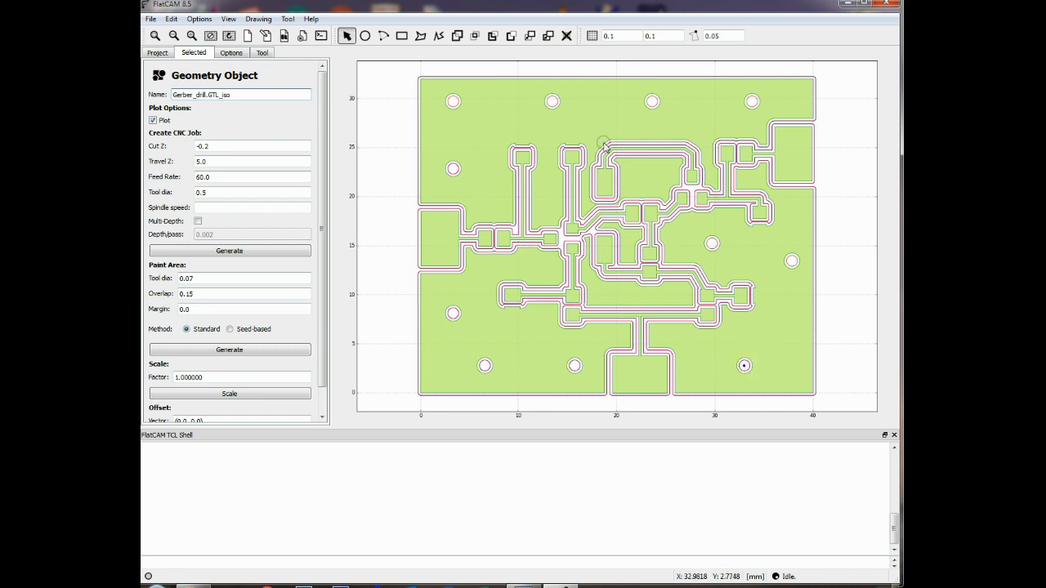
click(564, 38)
Step: Delete the isolation circles around the two lower-left holes and the two holes along the board's left edge
click(574, 366)
click(565, 36)
click(509, 324)
click(484, 365)
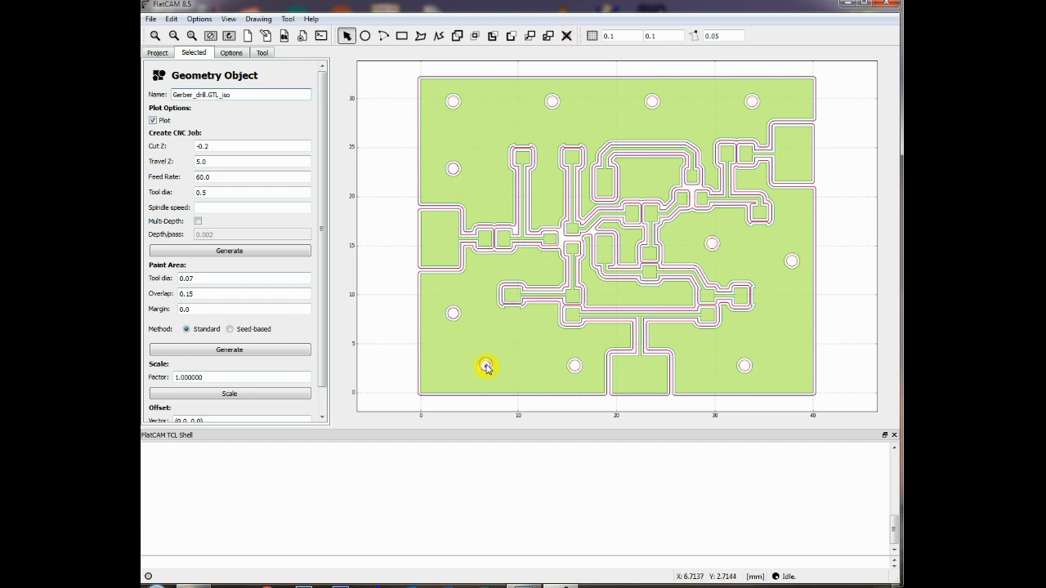
click(566, 35)
click(454, 314)
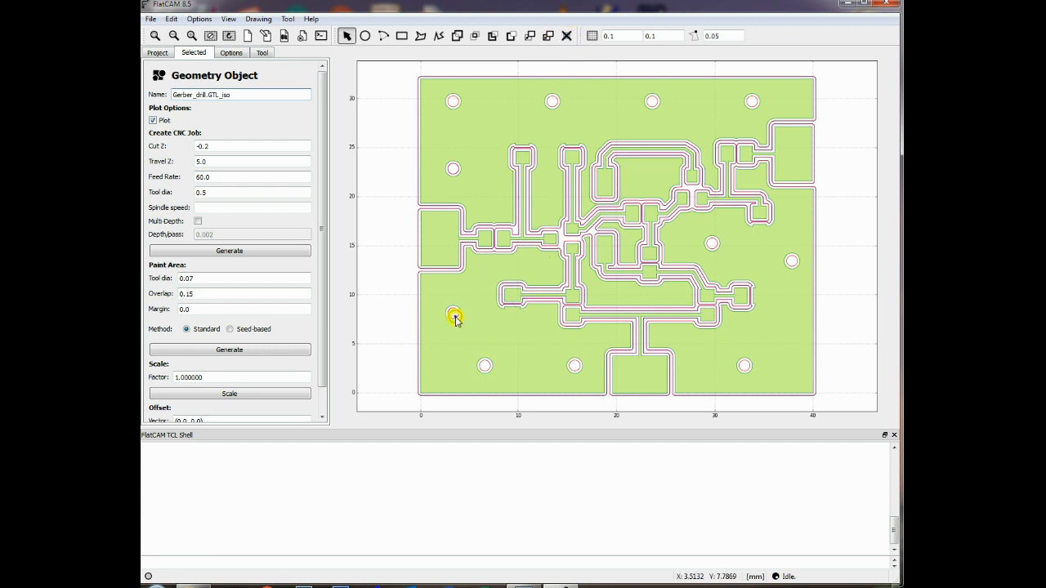
click(565, 36)
click(454, 169)
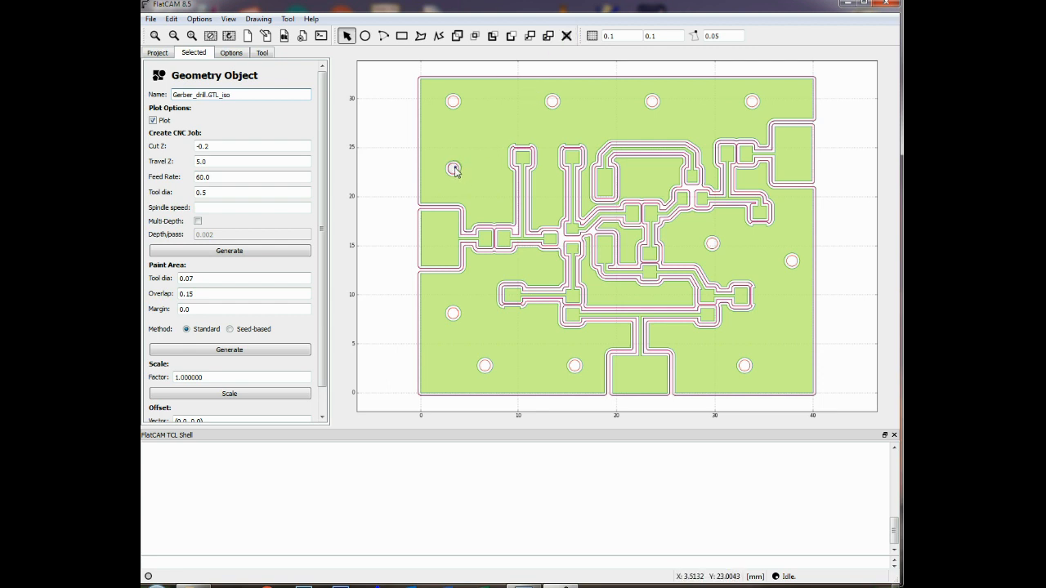
click(566, 36)
Step: Update the isolation geometry Gerber_drill.GTL_iso with the hole circle deletions
click(170, 19)
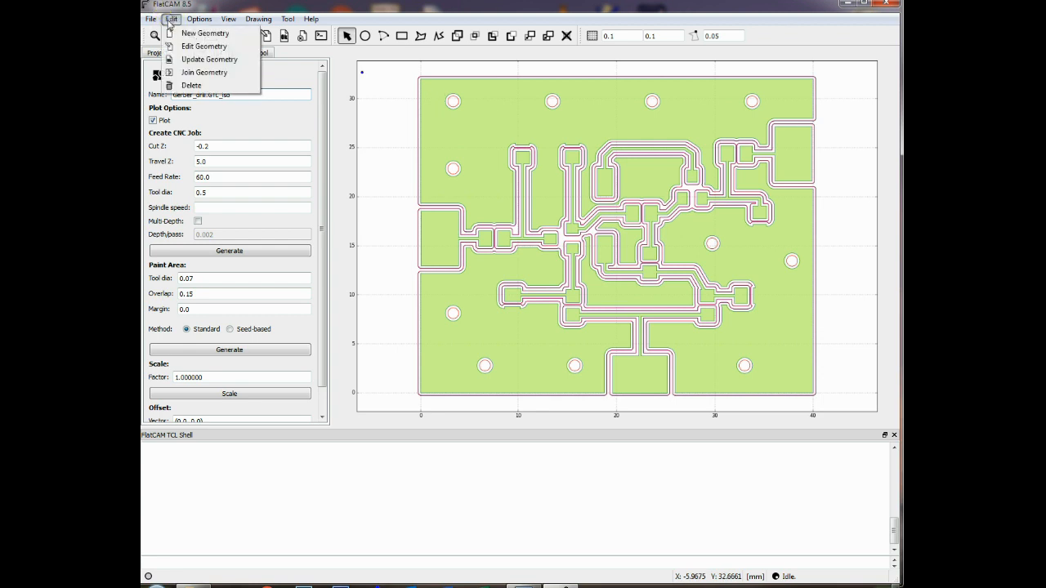
click(191, 60)
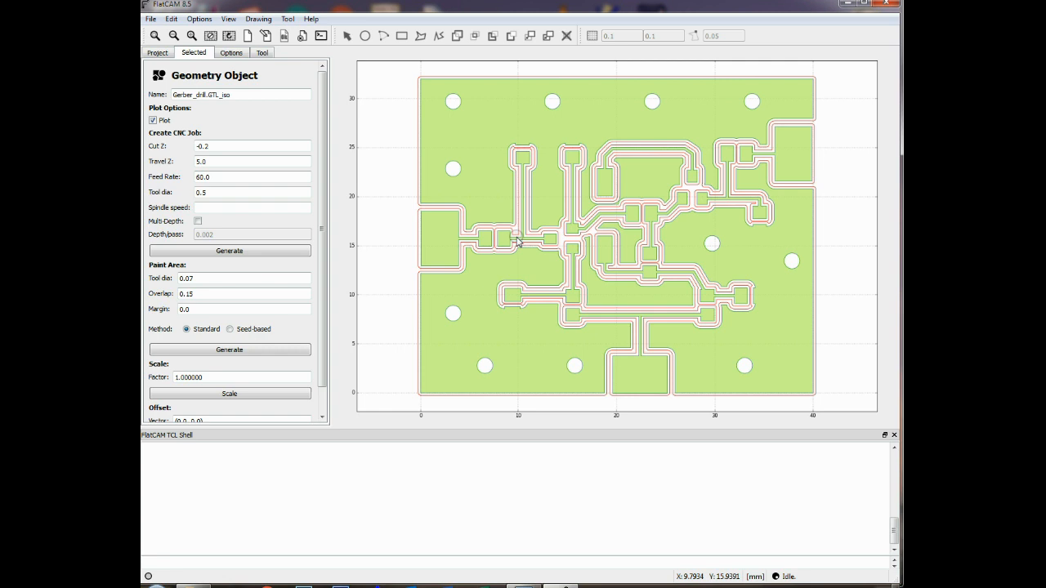
Step: Reopen the isolation geometry for editing and draw a vertical path about 0.5 mm long in the uncut gap near X 9.7, Y 16.4
scroll(517, 241, up, 1)
scroll(517, 241, up, 1)
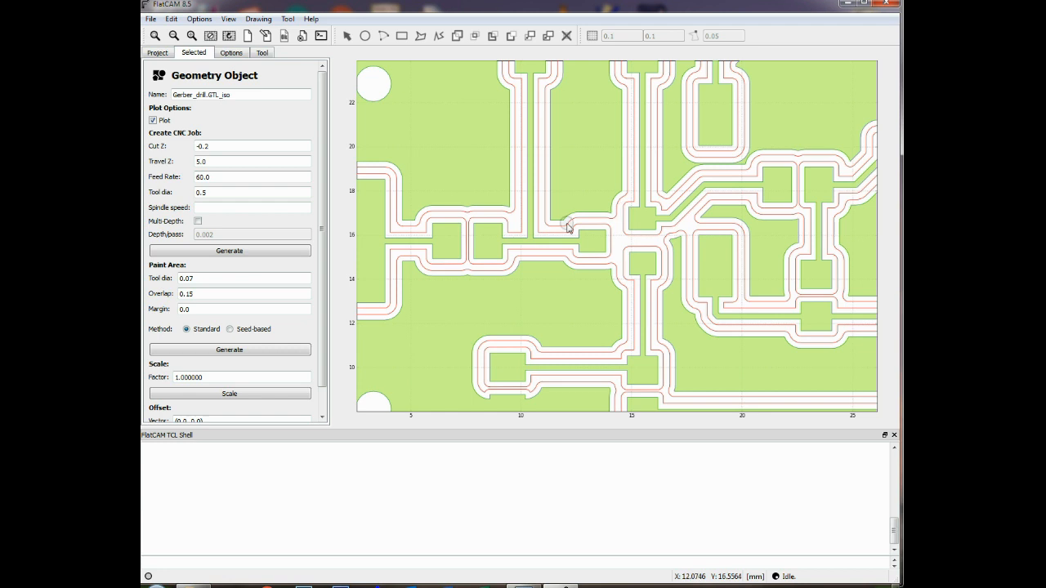
scroll(518, 229, up, 1)
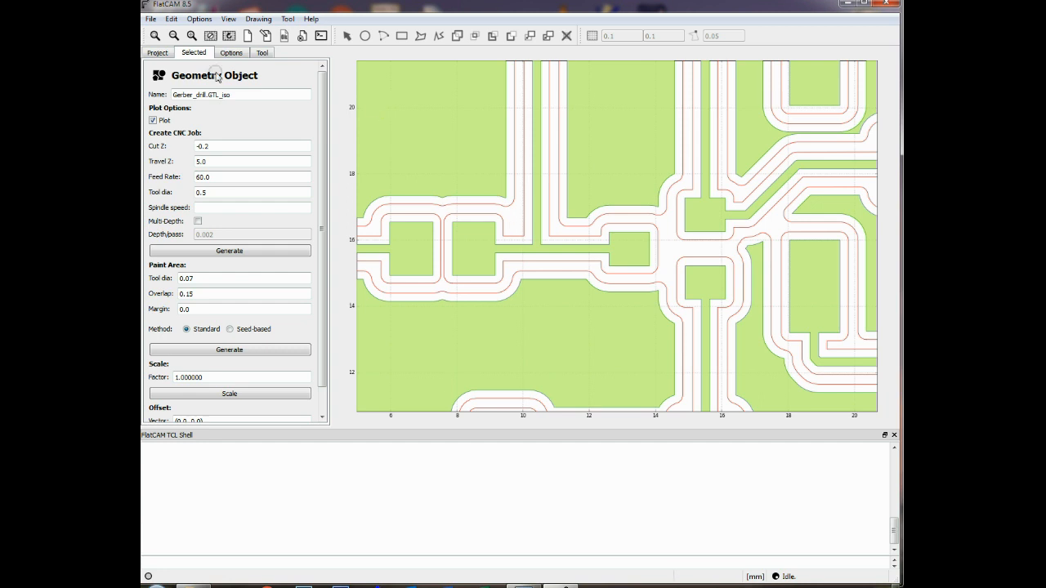
click(171, 18)
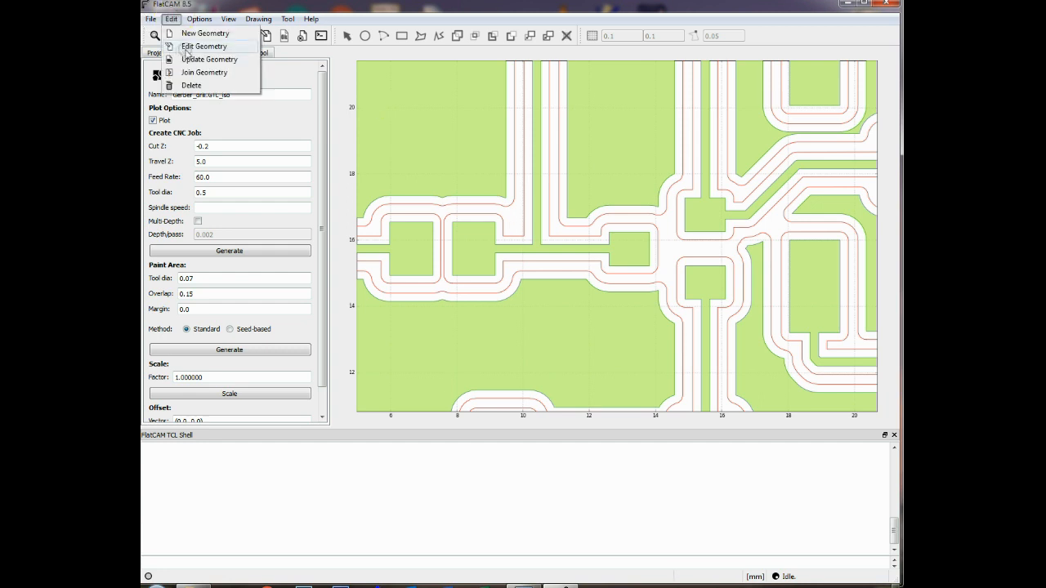
click(187, 46)
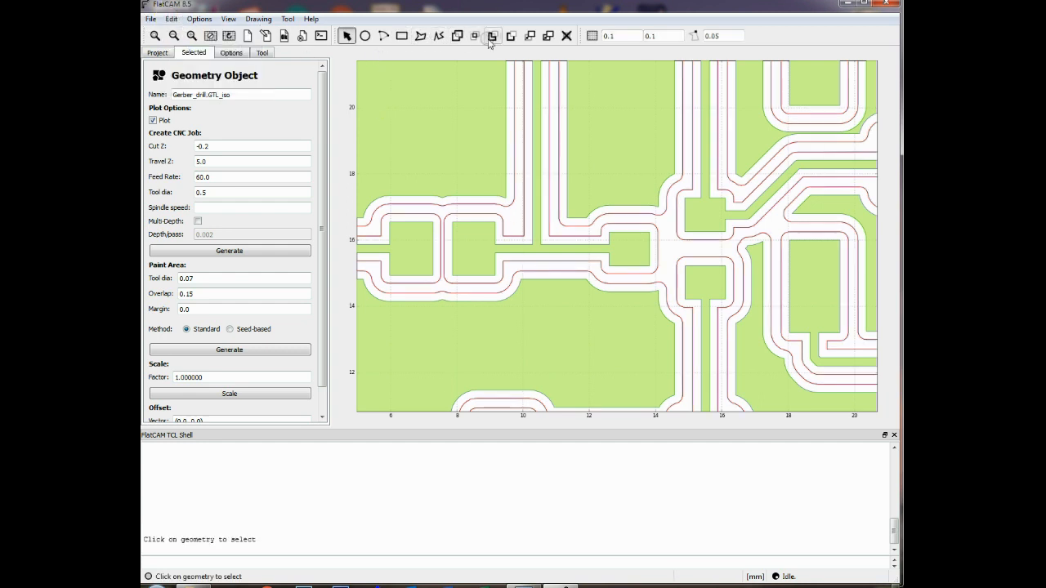
click(438, 38)
click(513, 213)
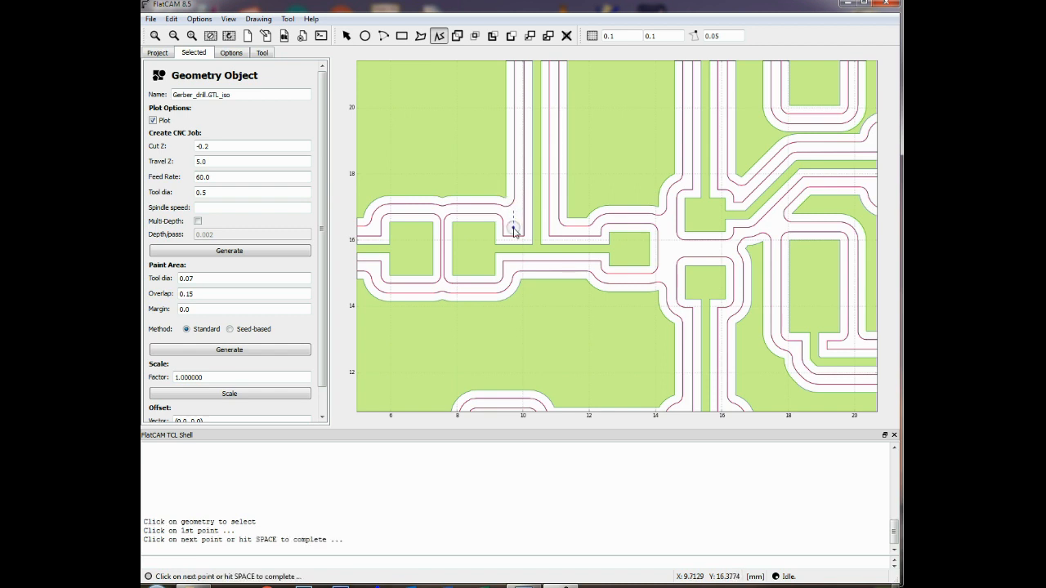
click(513, 231)
key(space)
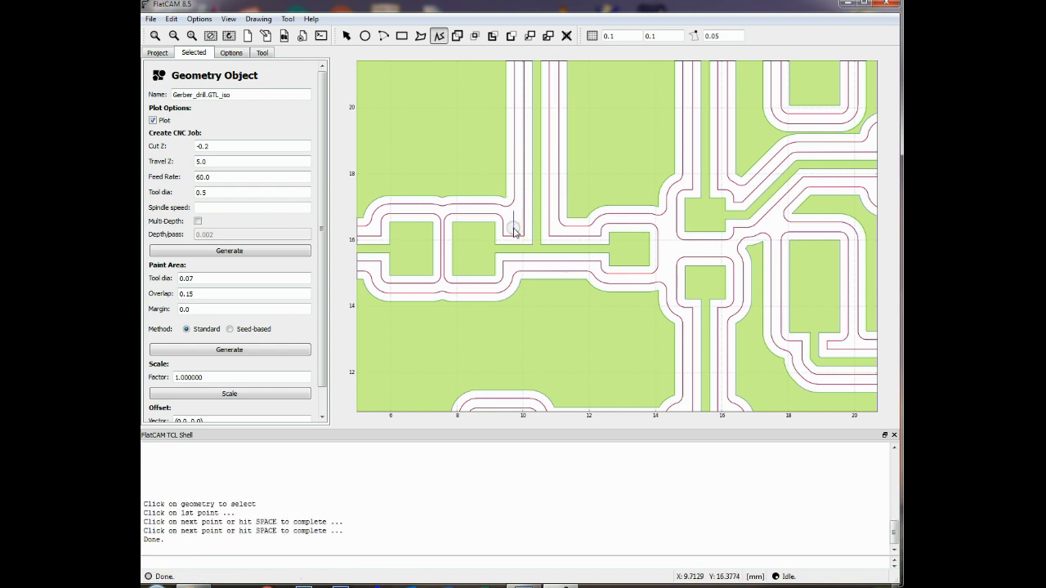
Step: Draw a vertical path about 1.5 mm long near X 14.3 and a horizontal path about 1.8 mm long between the two central pads
click(667, 223)
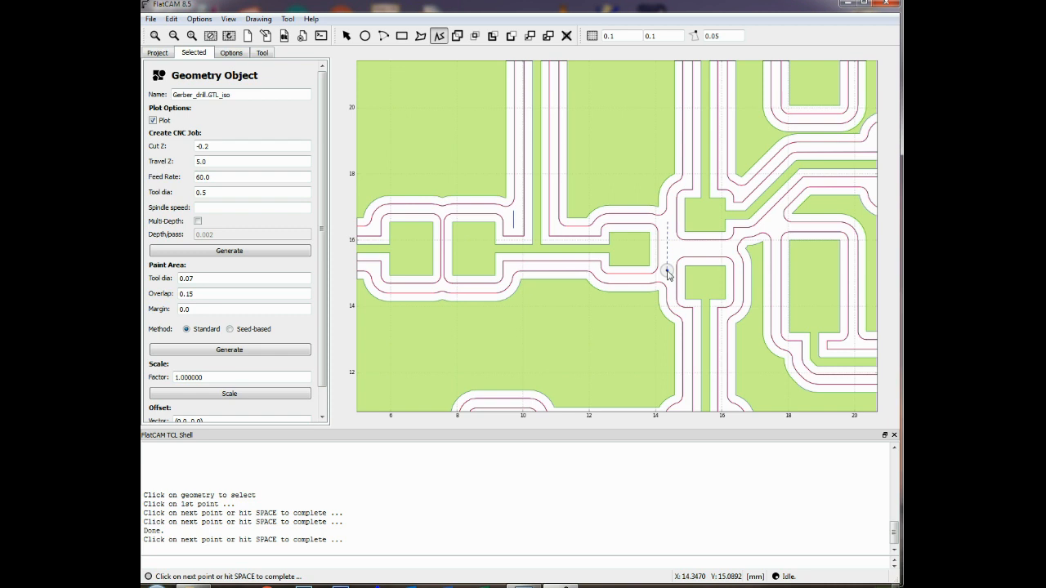
click(667, 271)
key(space)
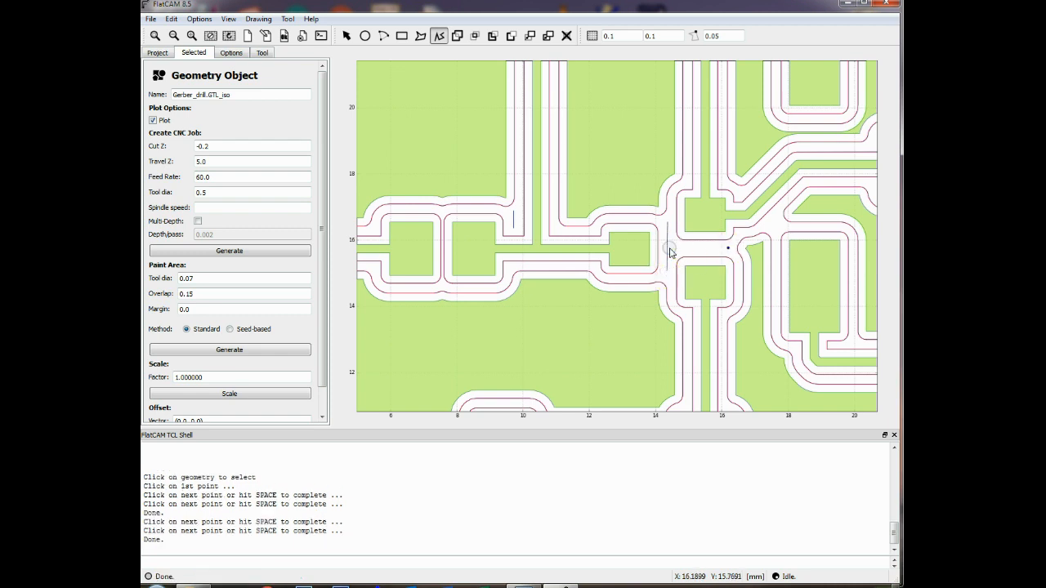
click(668, 248)
click(668, 247)
key(space)
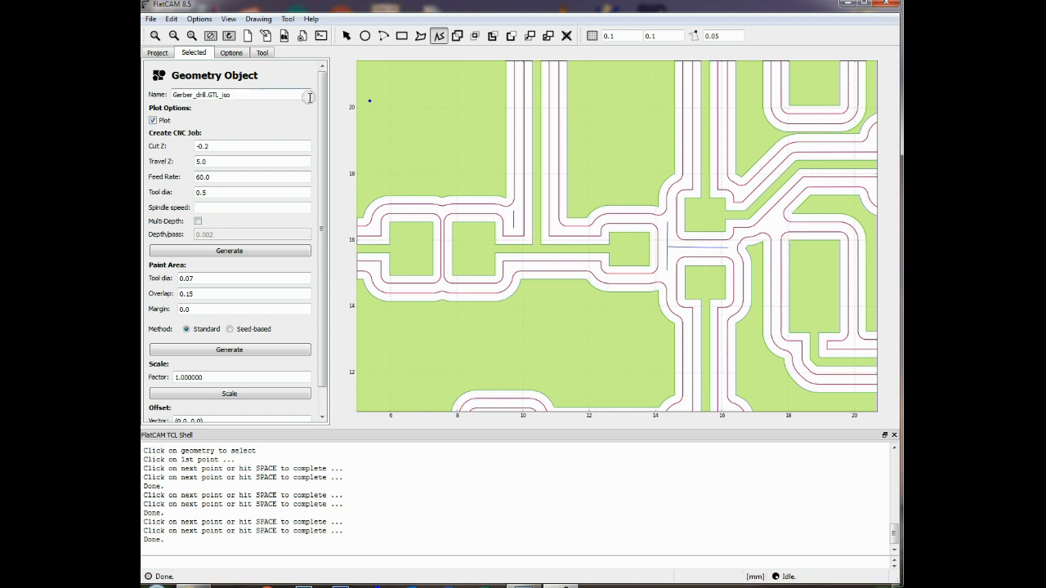
Step: Update the isolation geometry with the three added paths and show the whole board
click(171, 18)
click(187, 60)
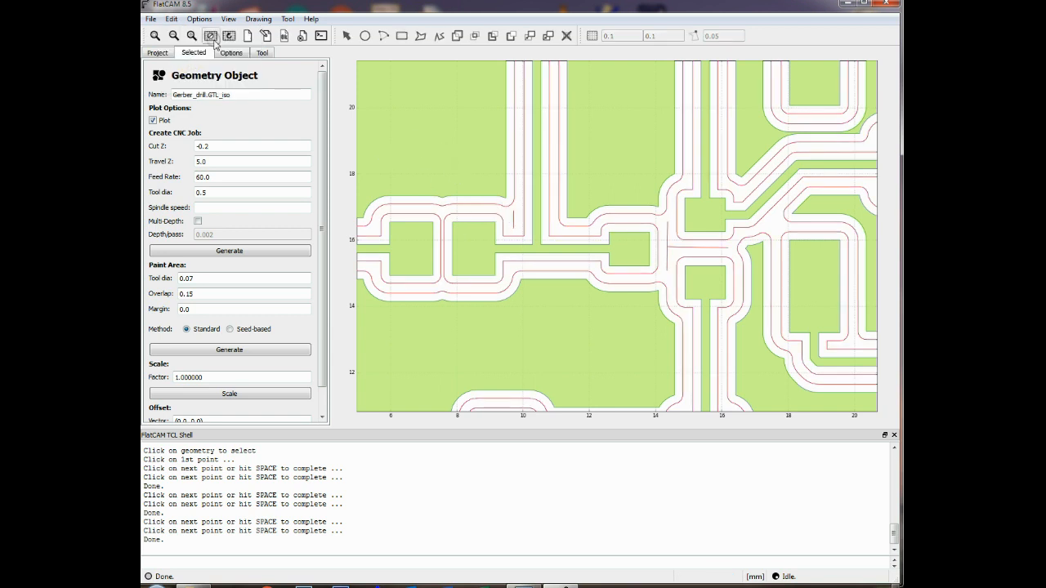
click(154, 35)
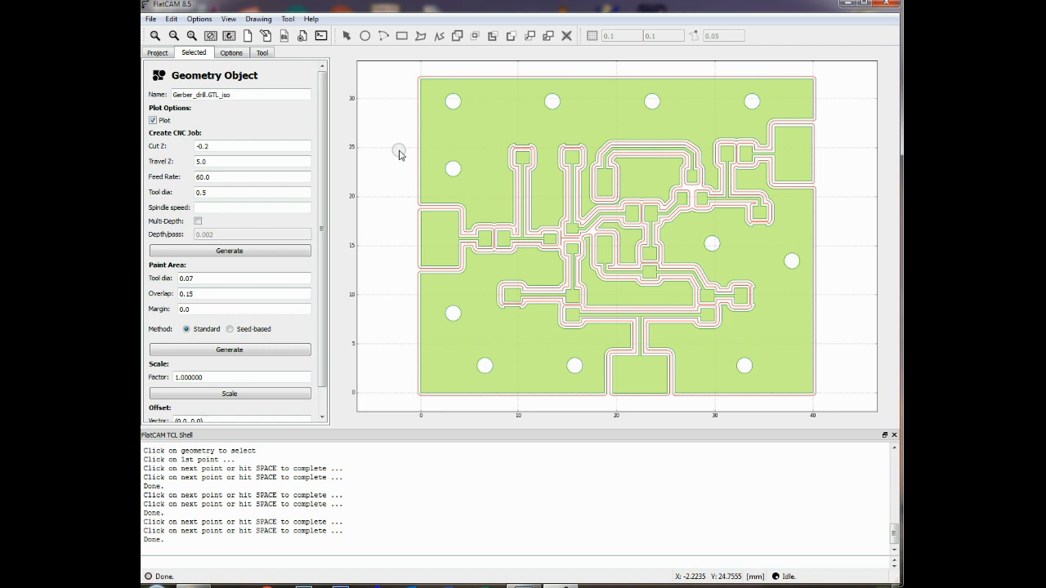
Step: Open the Excellon drill file Gerber_drill_NPTH.DRL from the LNA PCB example folder and compare its drill points with the board's holes
click(150, 18)
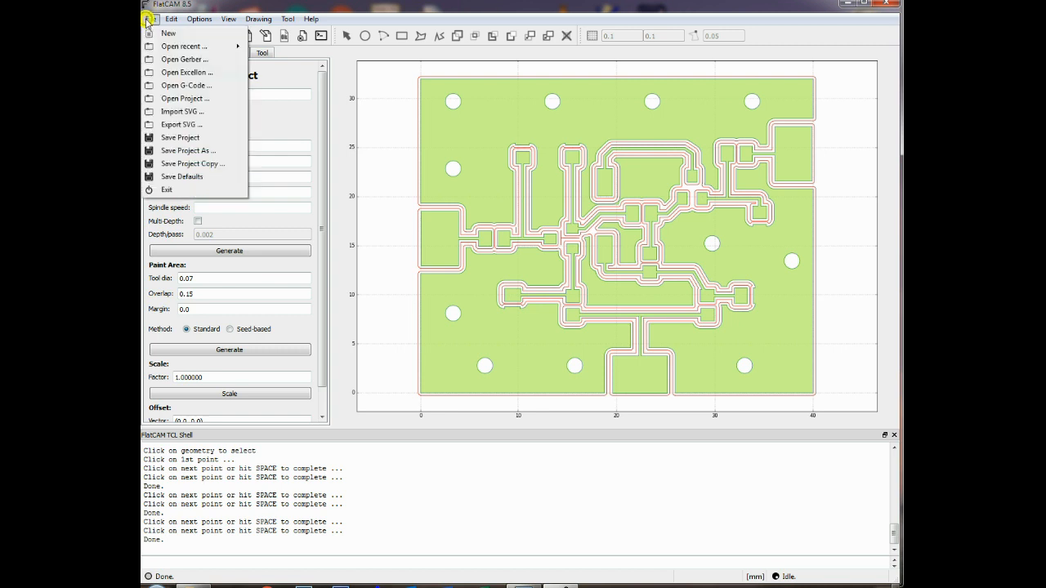
click(169, 72)
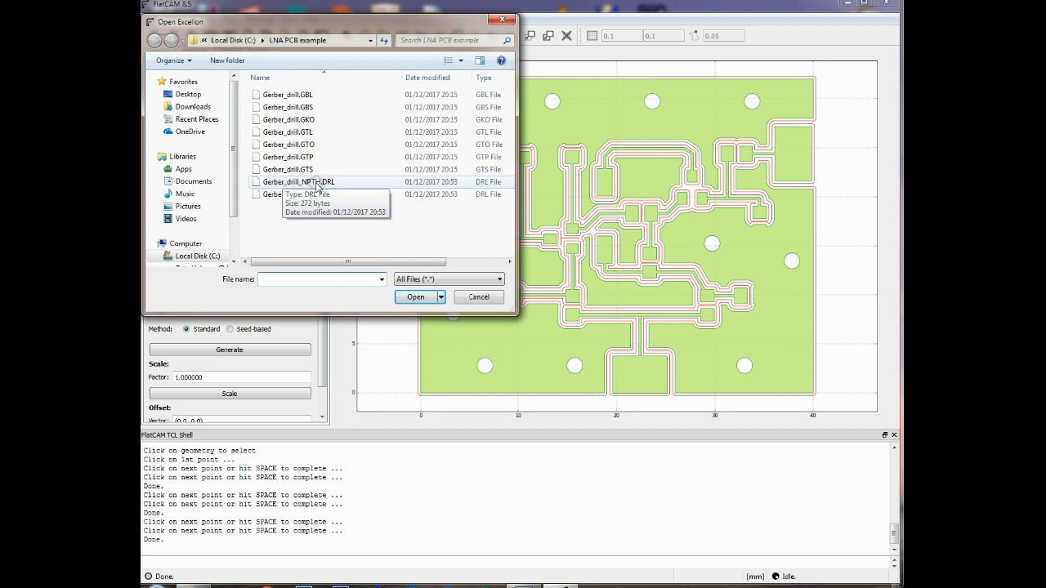
click(317, 184)
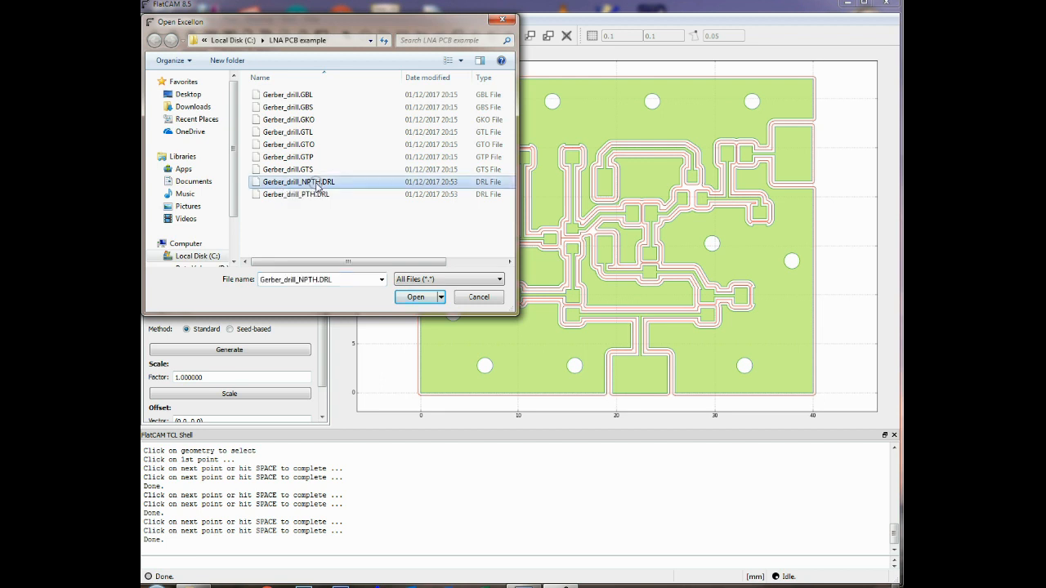
click(413, 298)
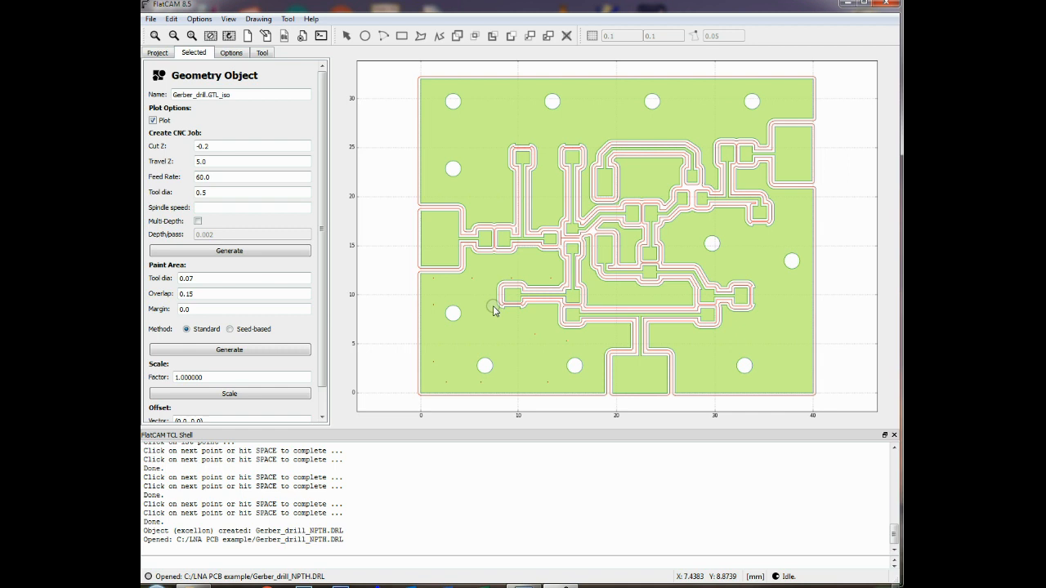
scroll(461, 294, up, 1)
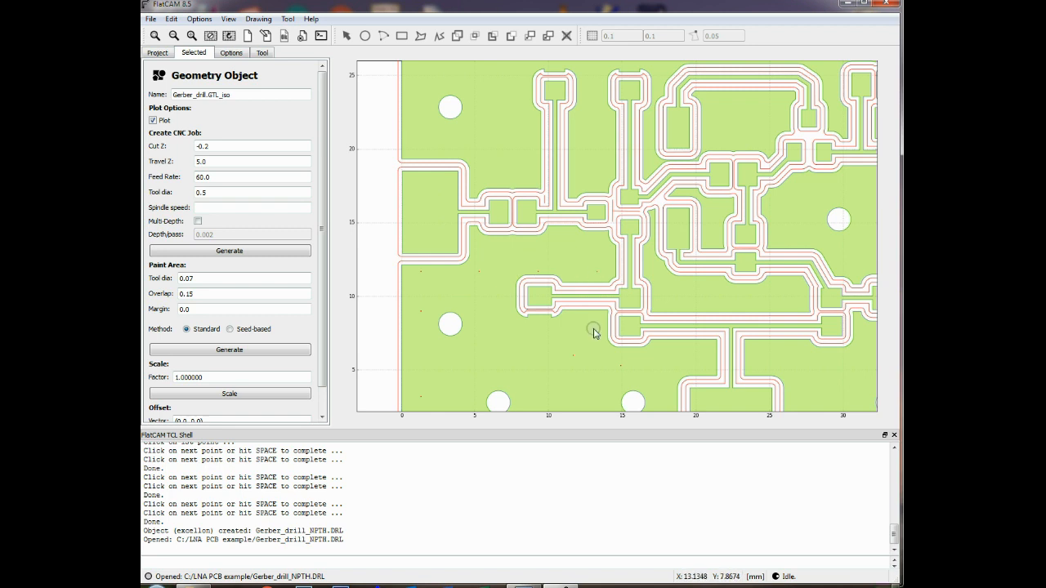
scroll(450, 308, down, 1)
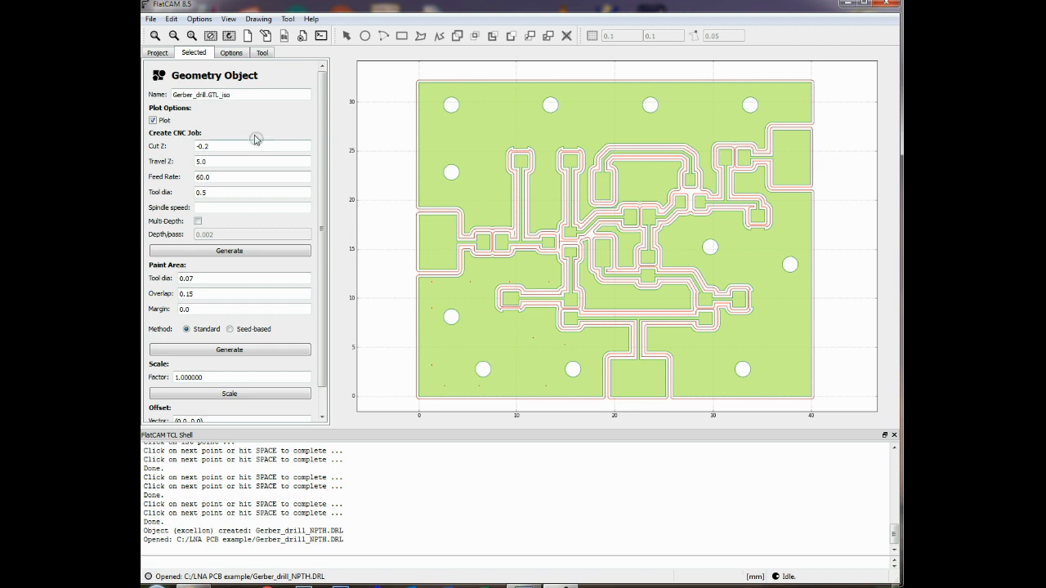
Step: Scale the Gerber_drill_NPTH.DRL drill object by a factor of 2.54
click(158, 52)
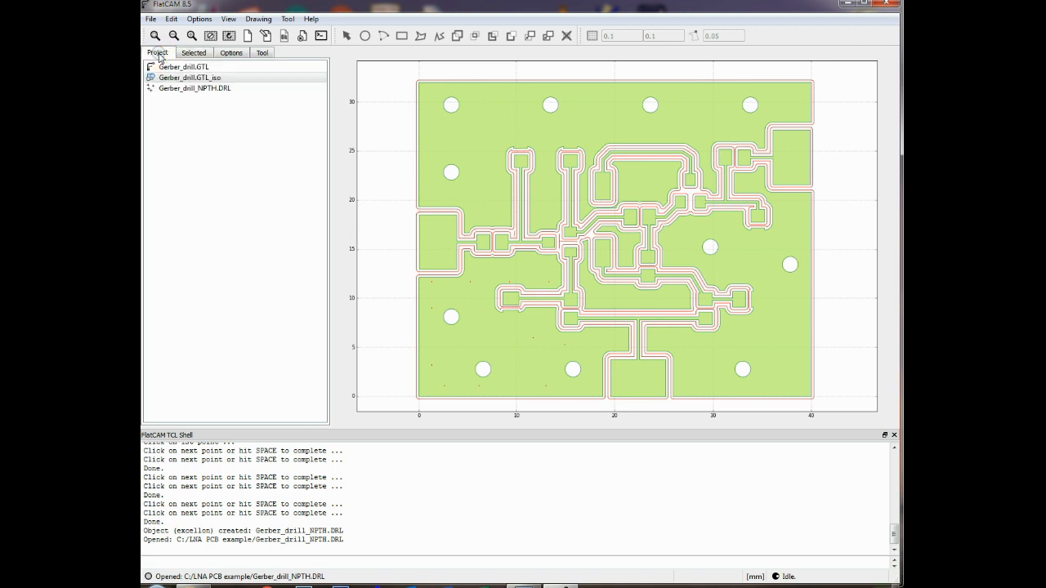
click(200, 88)
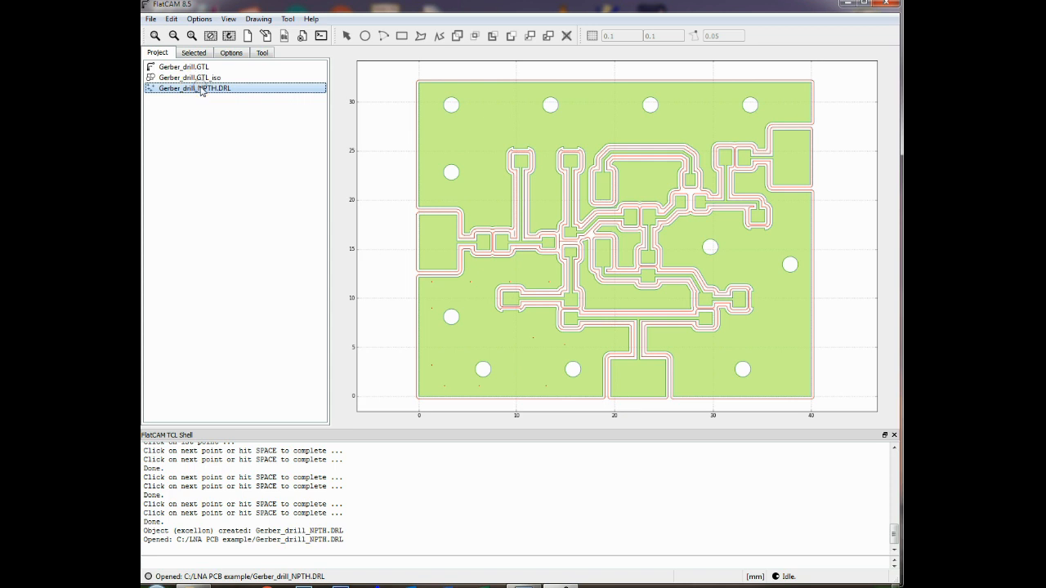
click(193, 52)
scroll(259, 250, down, 3)
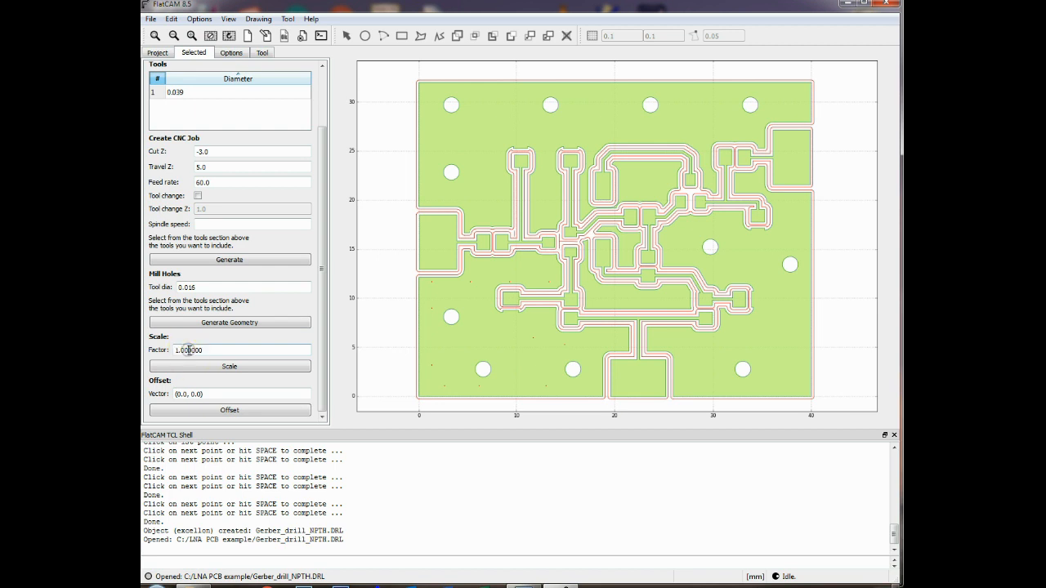
key(BackSpace)
key(BackSpace)
key(BackSpace)
text(.54)
click(222, 366)
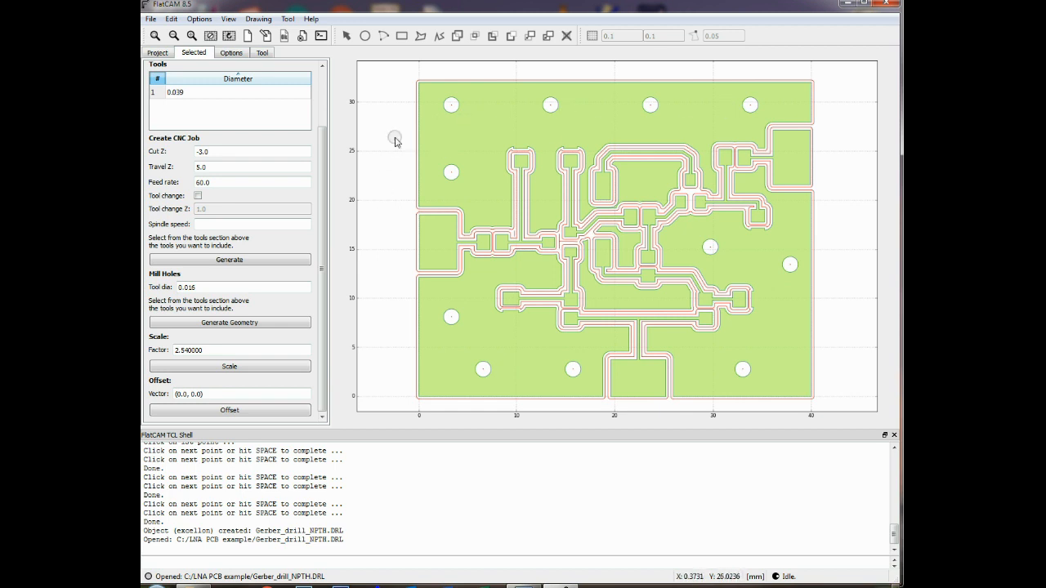
Step: Review the tool diameter and drilling settings of the Gerber_drill_NPTH.DRL object
click(163, 54)
click(173, 88)
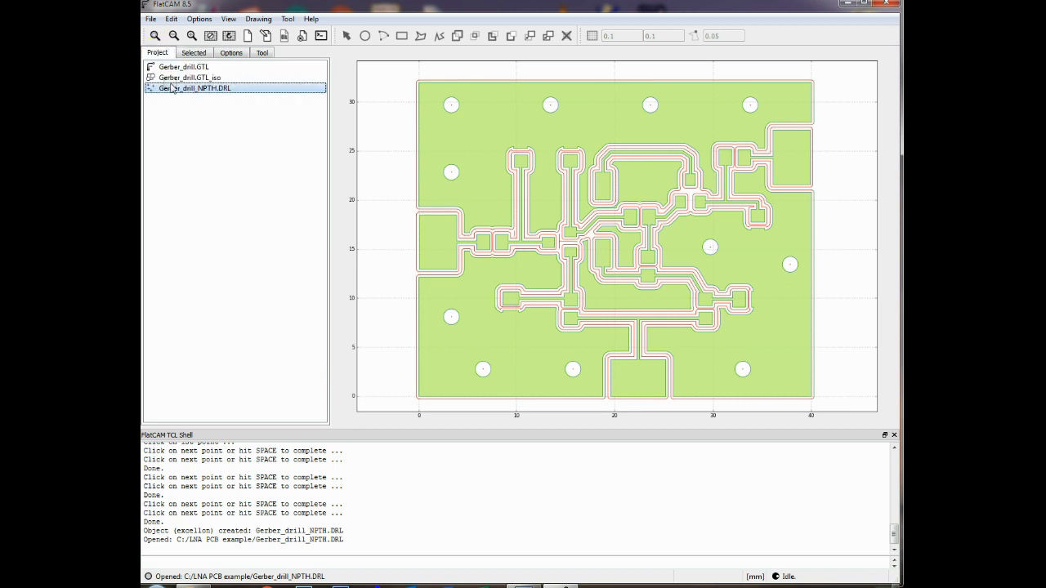
click(193, 52)
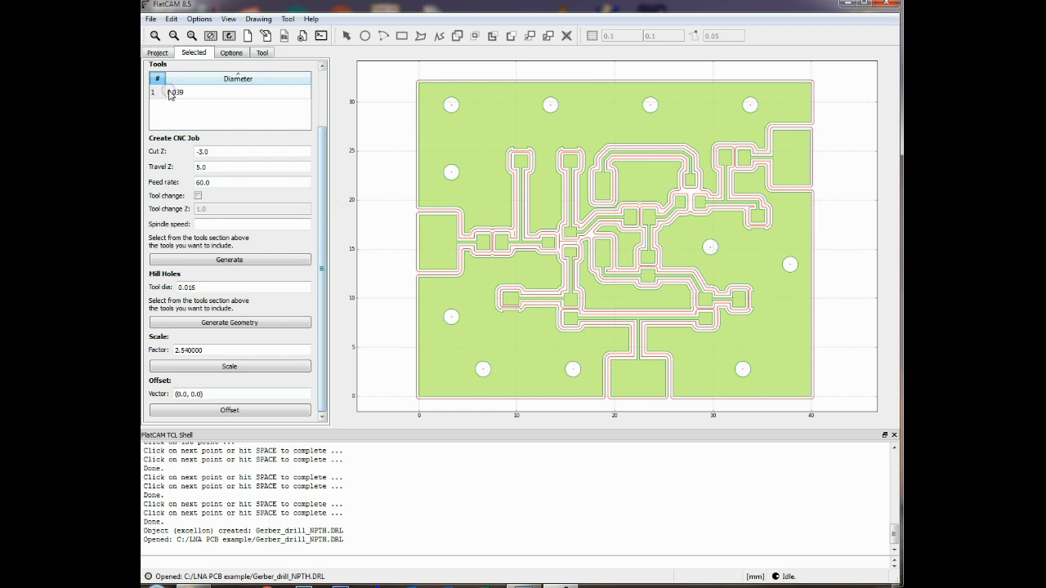
Step: Generate the board cutout geometry from Gerber_drill.GTL with tool diameter 1.5, margin 0.1, gap size 0.15 and four gaps
click(157, 52)
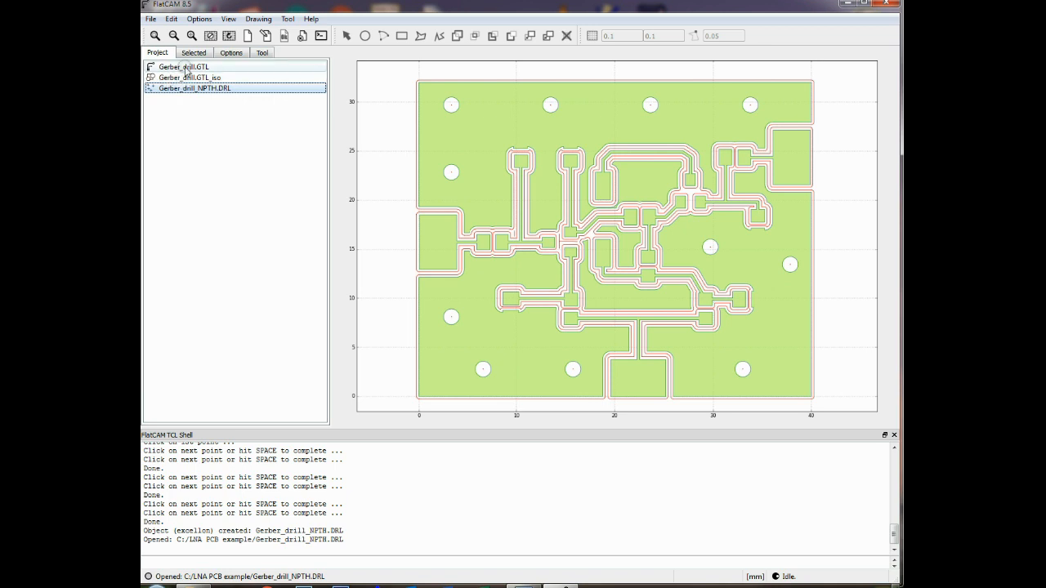
click(186, 67)
click(189, 53)
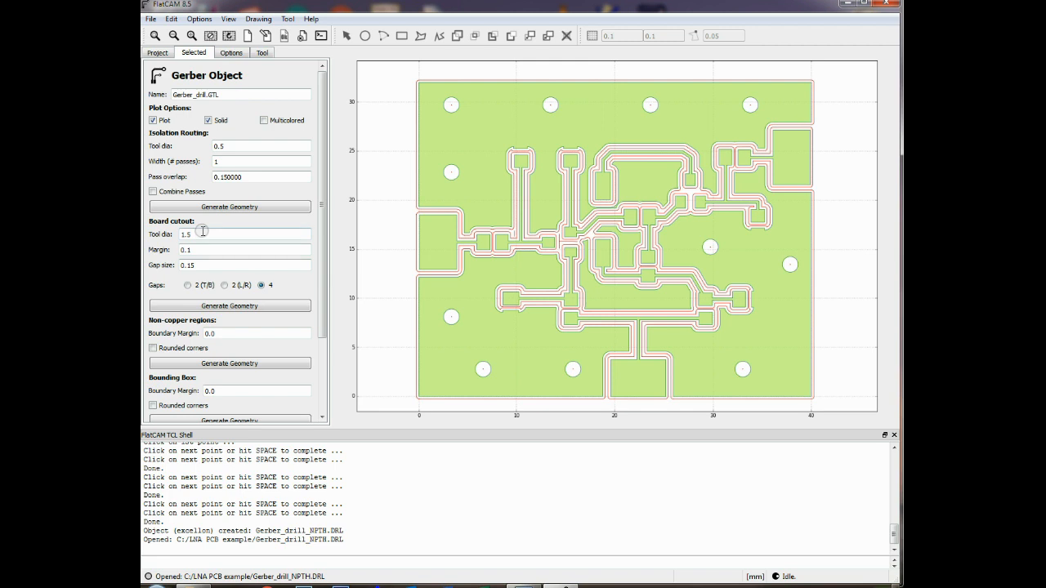
click(228, 306)
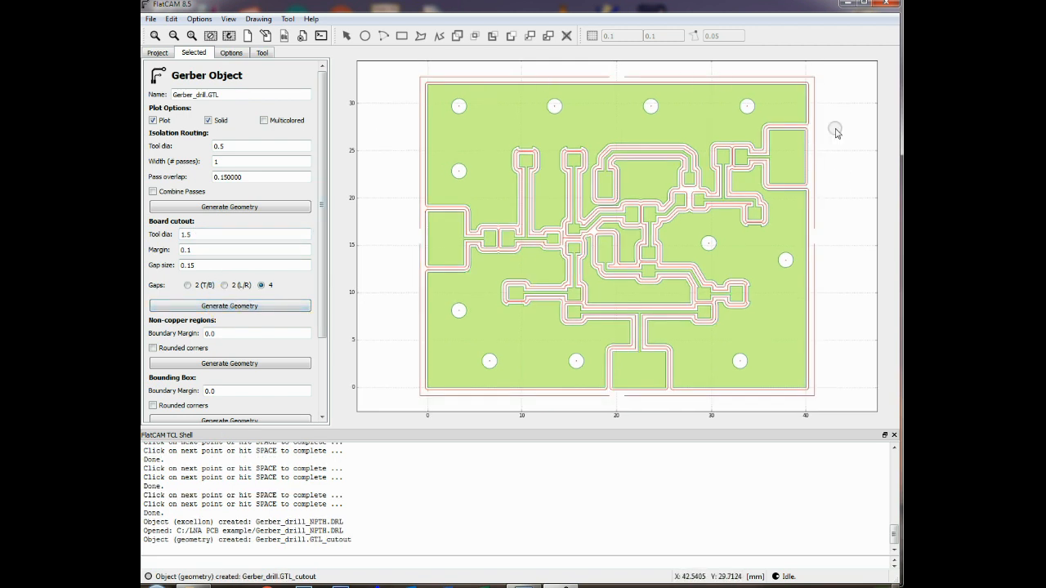